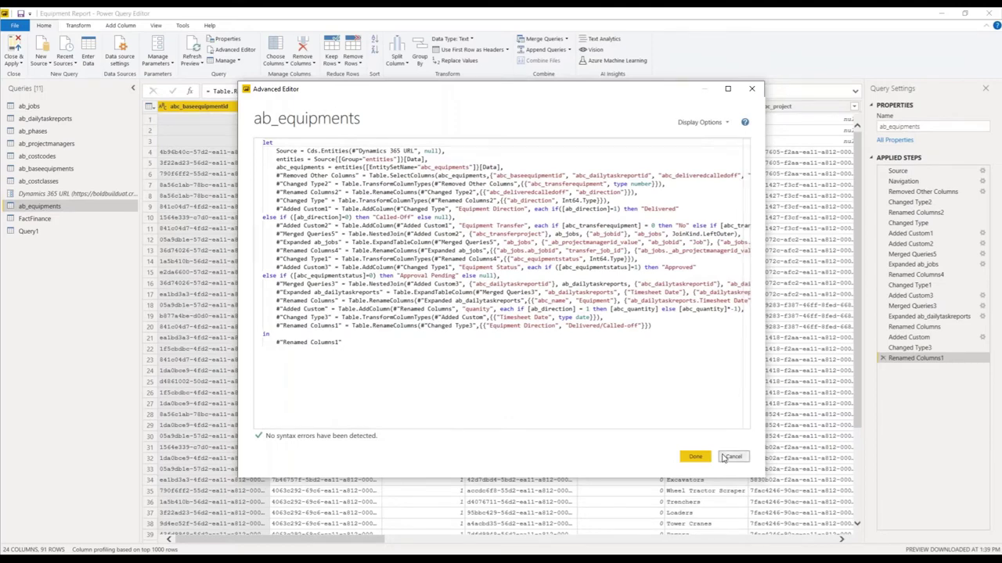
# Review the M code of the ab_equipments query in the Advanced Editor and close it.
pyautogui.click(731, 457)
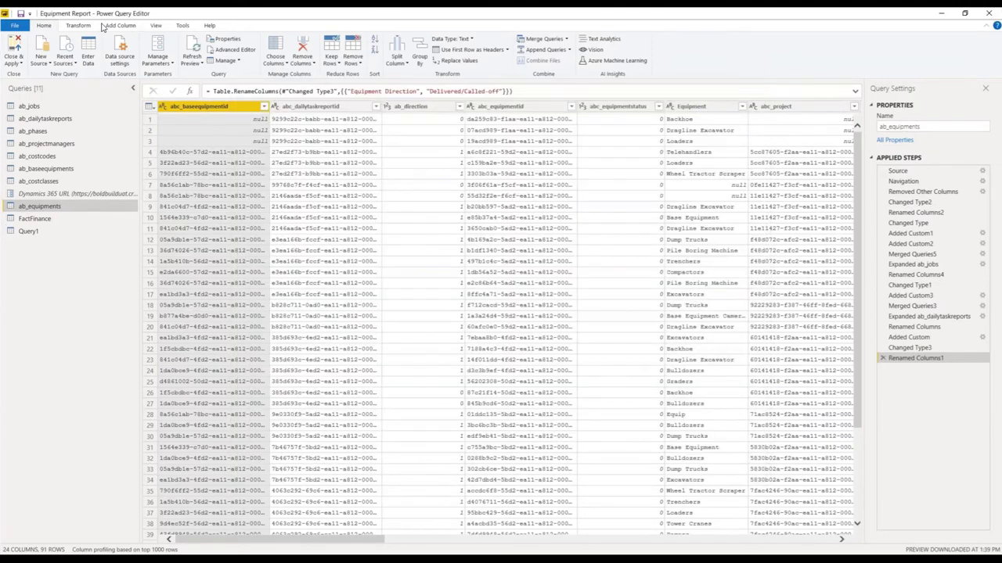
pyautogui.rightClick(79, 207)
pyautogui.click(118, 365)
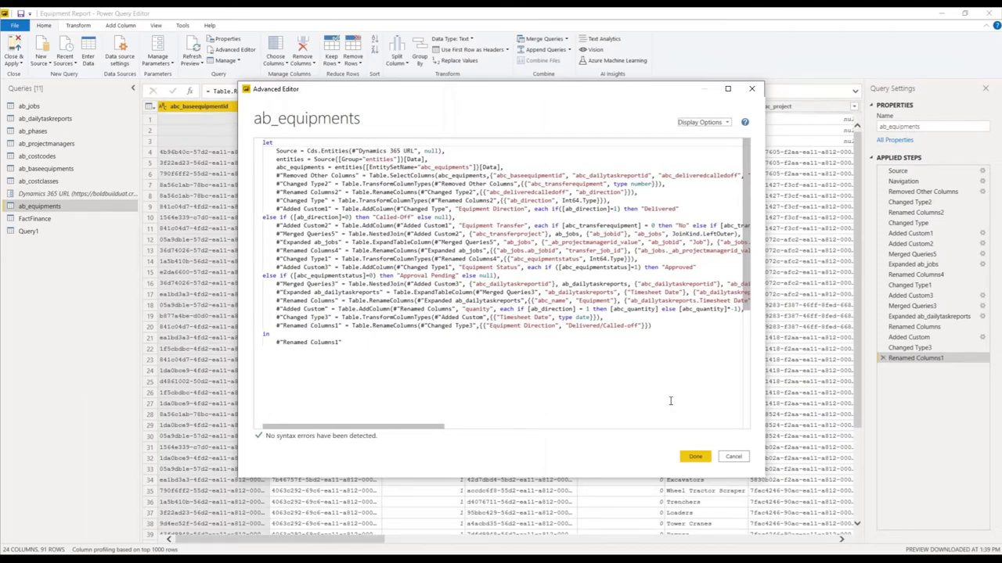
pyautogui.click(695, 456)
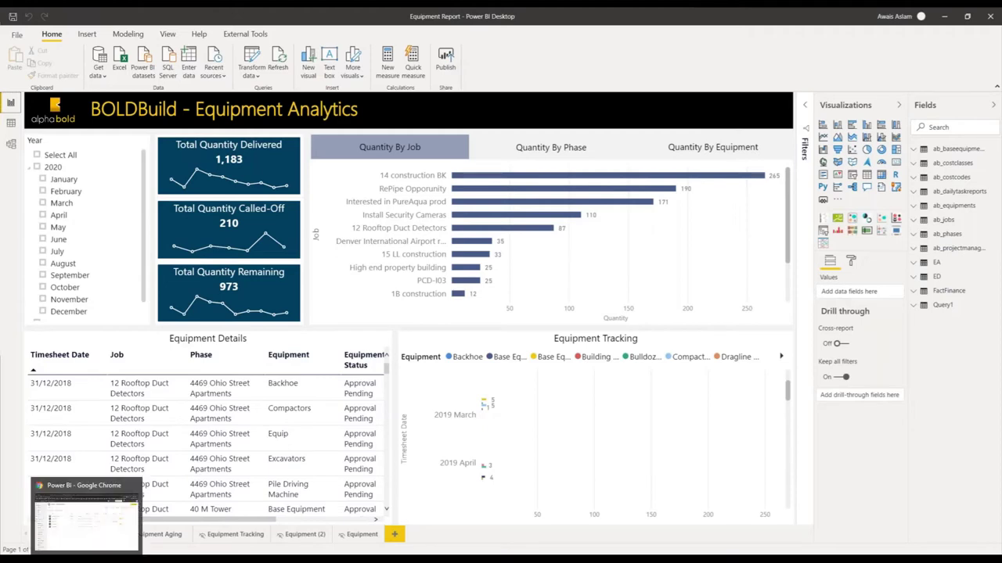
pyautogui.hotkey('alt', 'Tab')
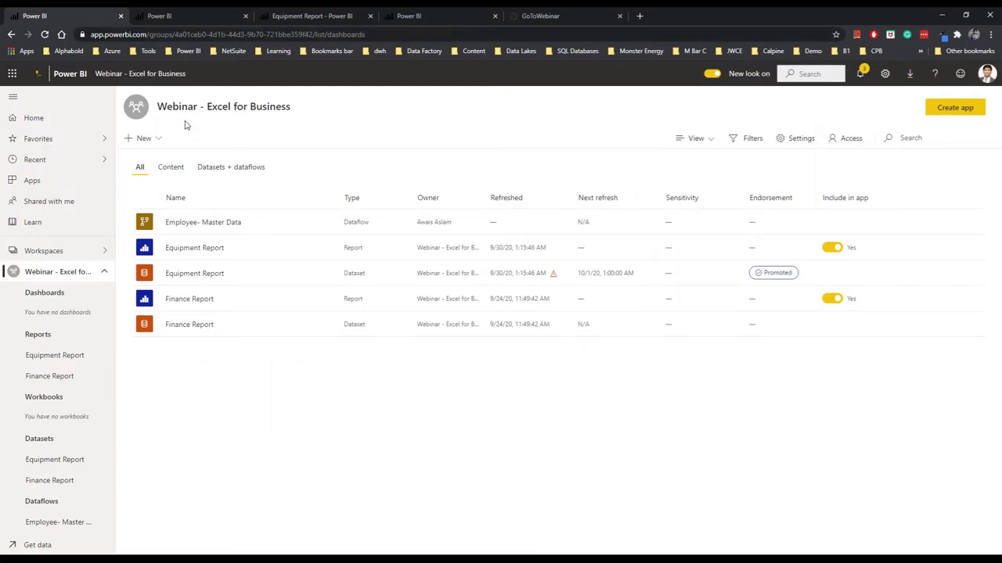
pyautogui.hotkey('alt', 'Tab')
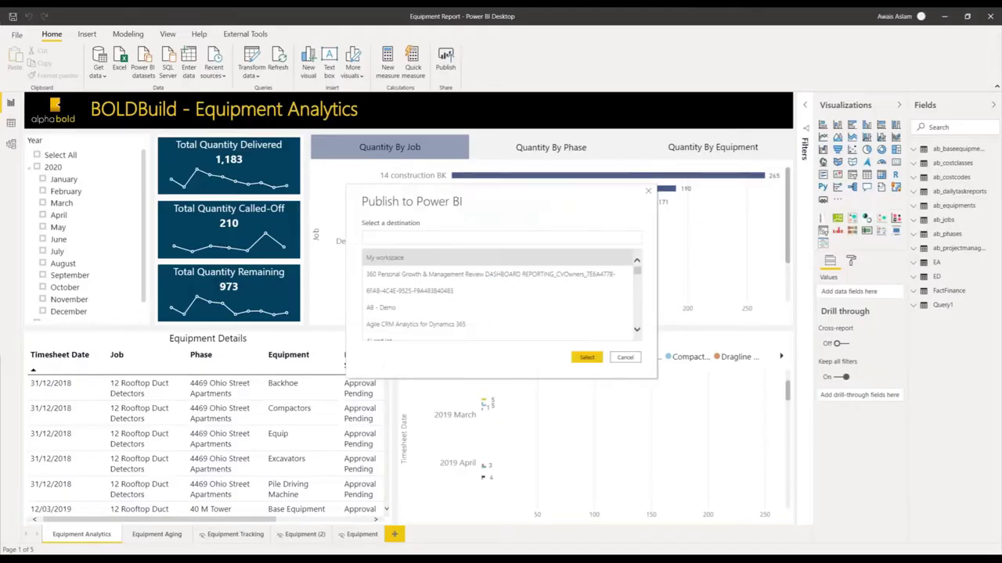
pyautogui.click(626, 357)
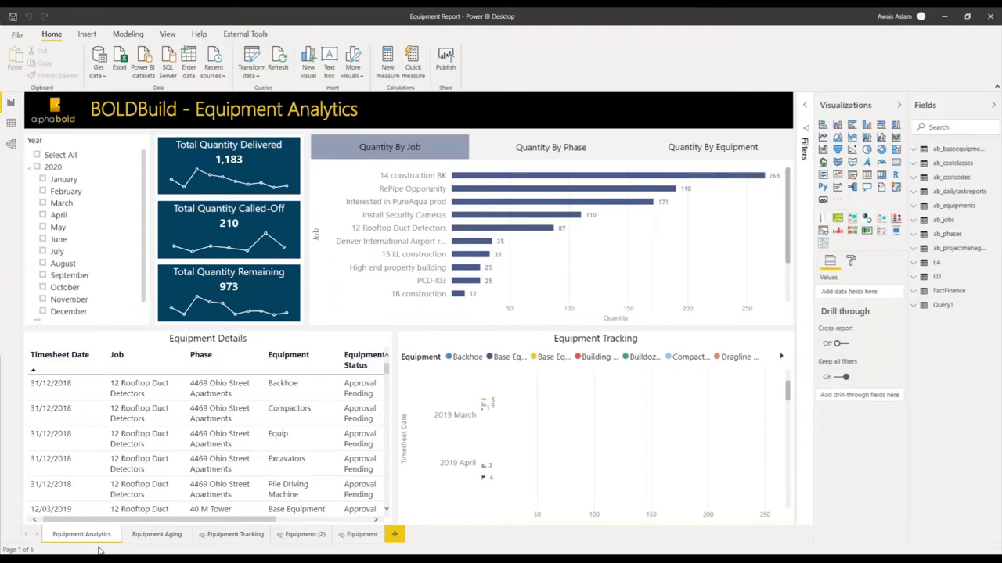
# Switch to the Power BI service in Chrome and check the Equipment Report dataset's gateway connection against the on-premises data gateway's status.
pyautogui.hotkey('alt', 'Tab')
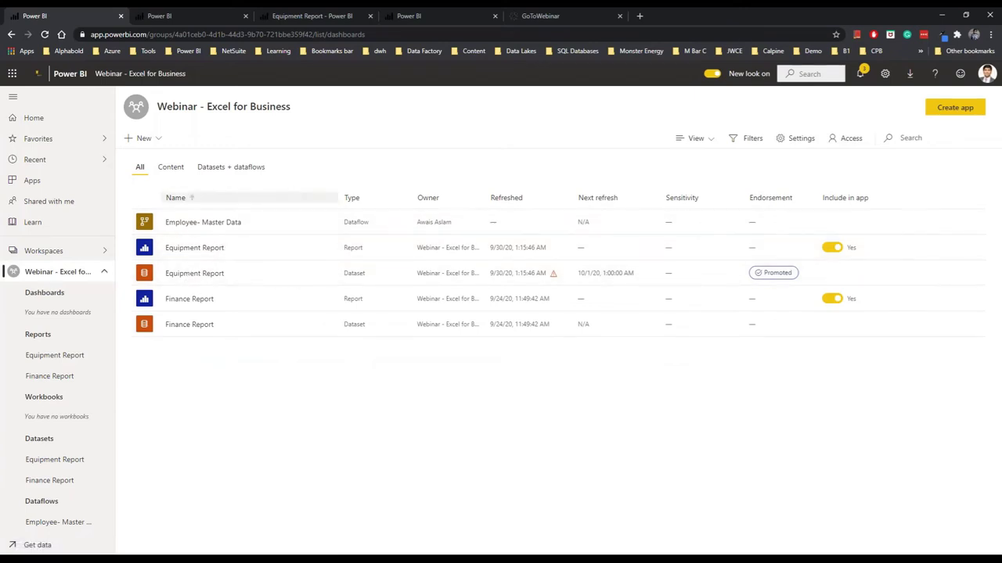
pyautogui.click(182, 18)
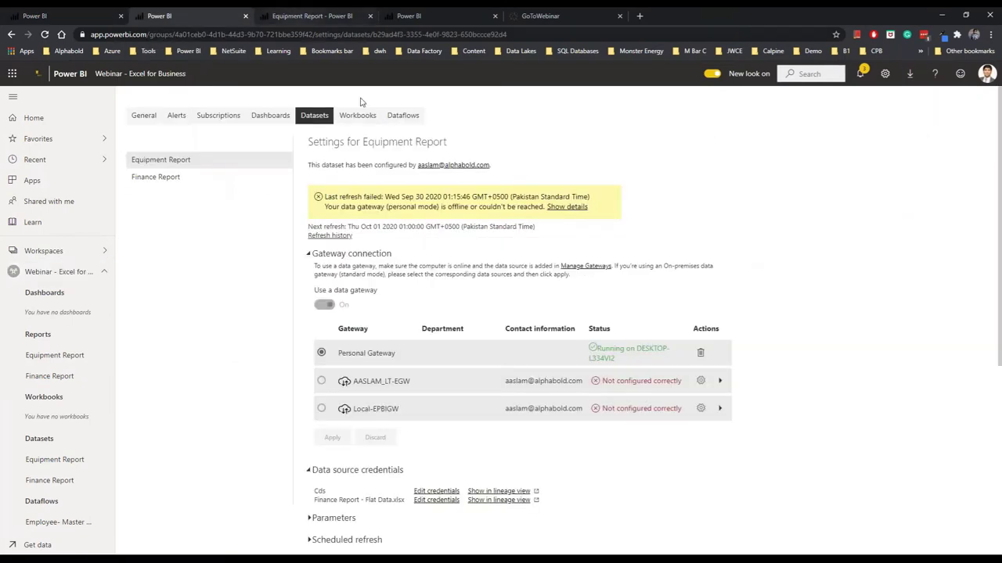
pyautogui.scroll(-1, 450, 277)
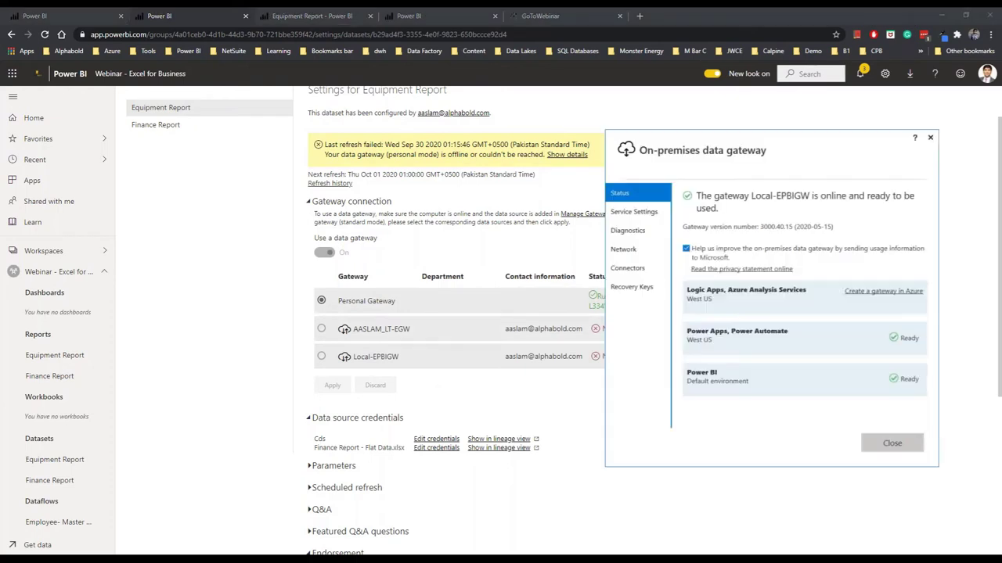
pyautogui.moveTo(744, 143); pyautogui.dragTo(592, 163)
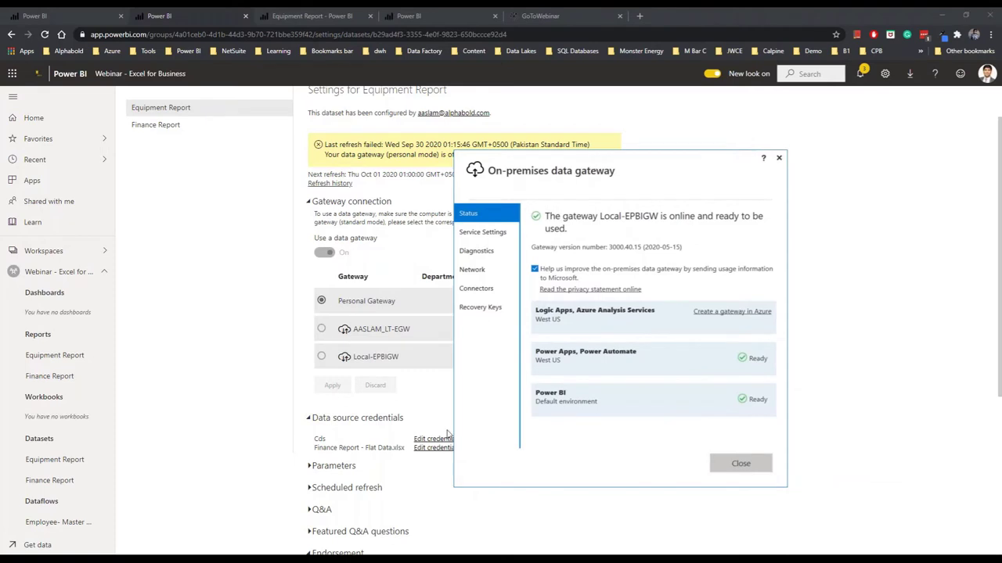
pyautogui.moveTo(575, 169); pyautogui.dragTo(593, 176)
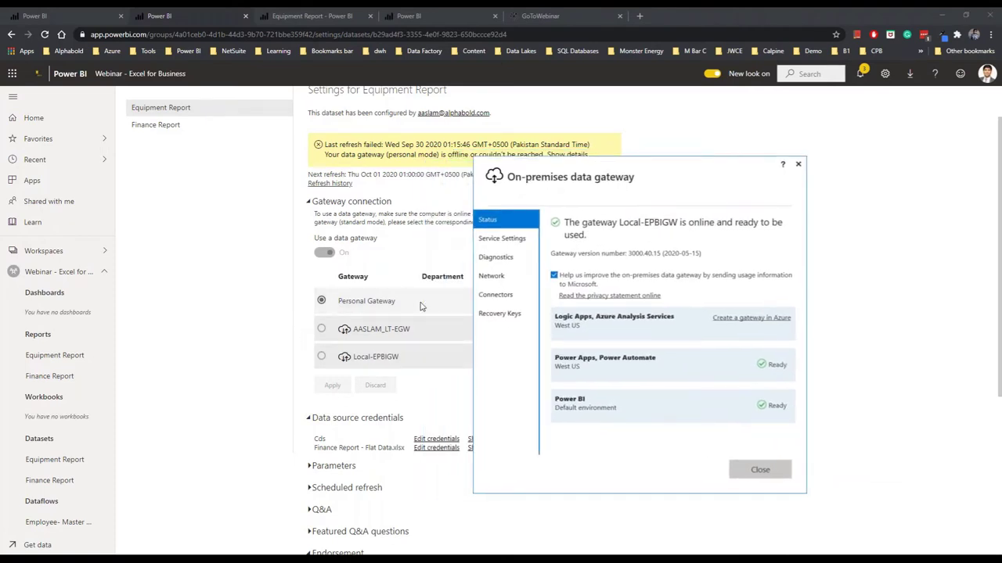
pyautogui.click(305, 326)
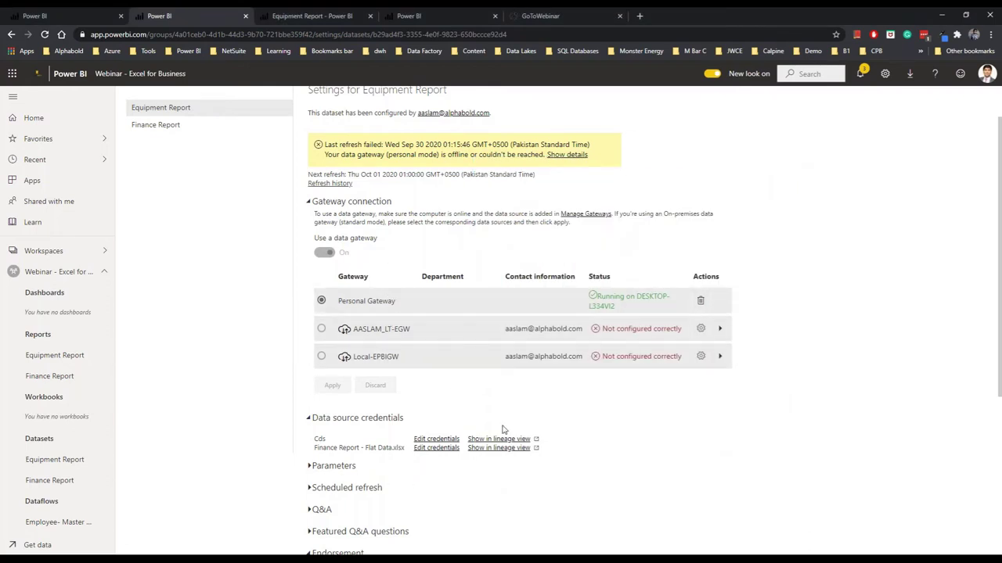
# Review the Equipment Report dataset's scheduled refresh settings, including frequency, time zone and refresh times, and collapse the section.
pyautogui.scroll(-1, 406, 362)
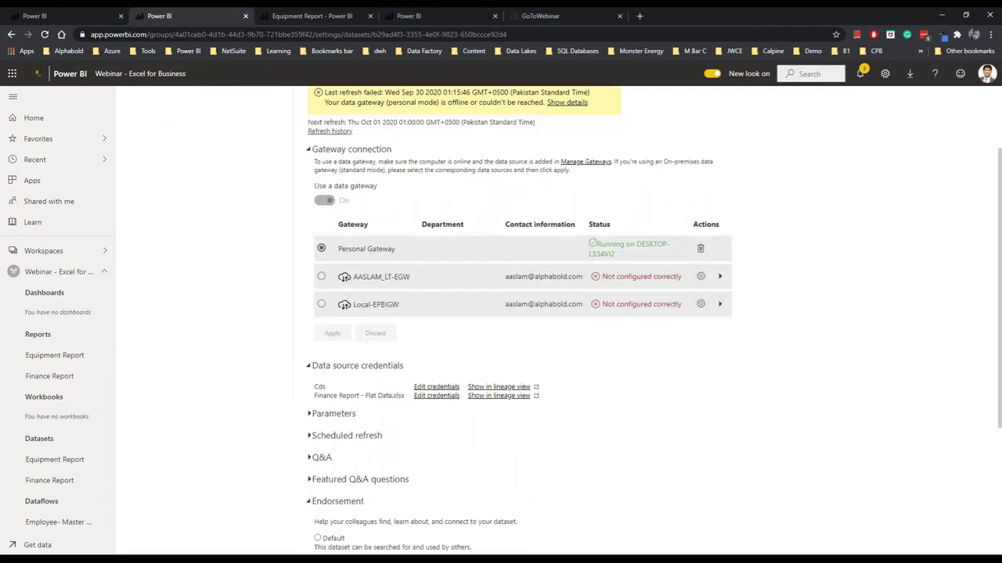
pyautogui.scroll(-3, 369, 378)
pyautogui.click(345, 333)
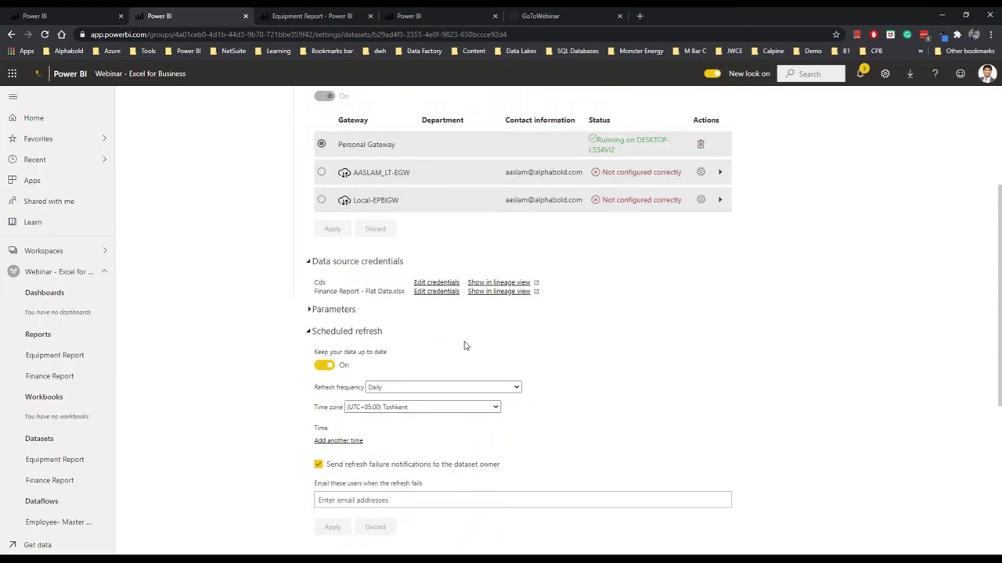
pyautogui.scroll(-1, 400, 423)
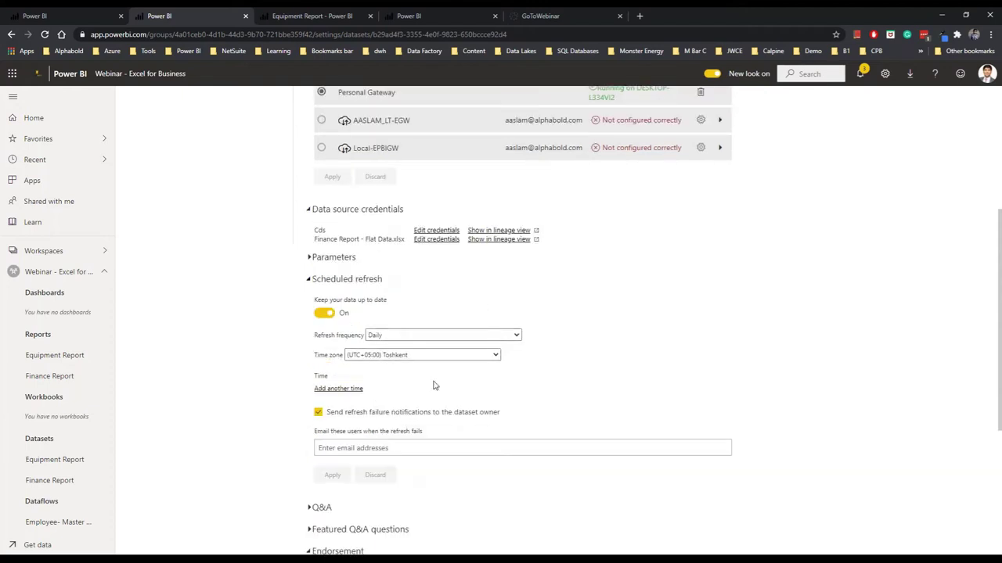
pyautogui.scroll(-1, 378, 386)
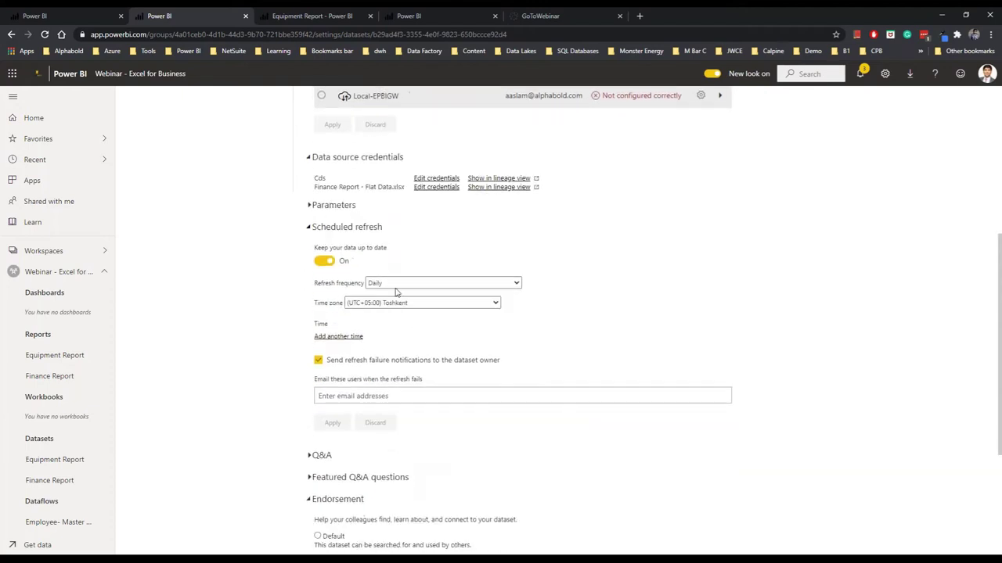
pyautogui.click(345, 337)
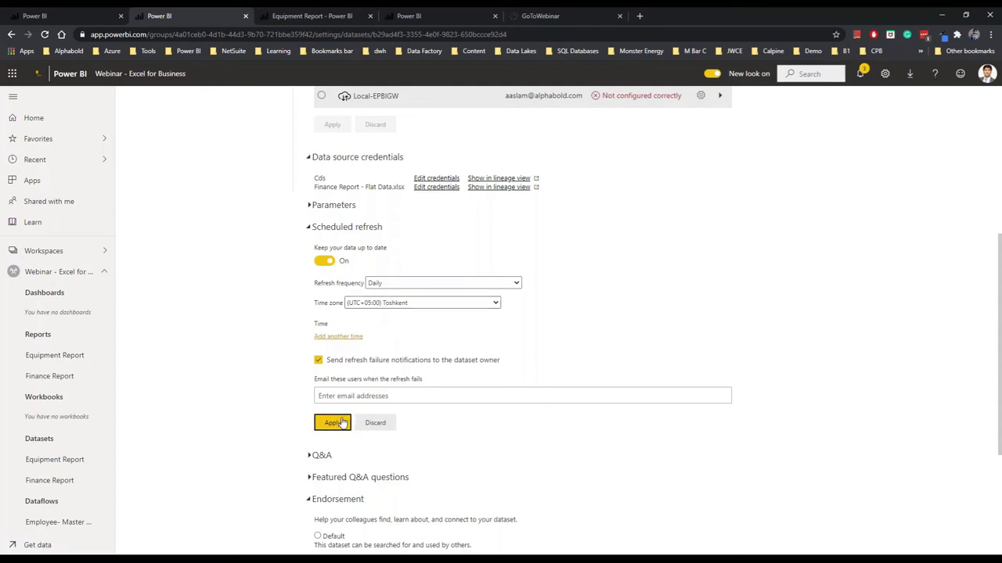
pyautogui.scroll(-2, 368, 419)
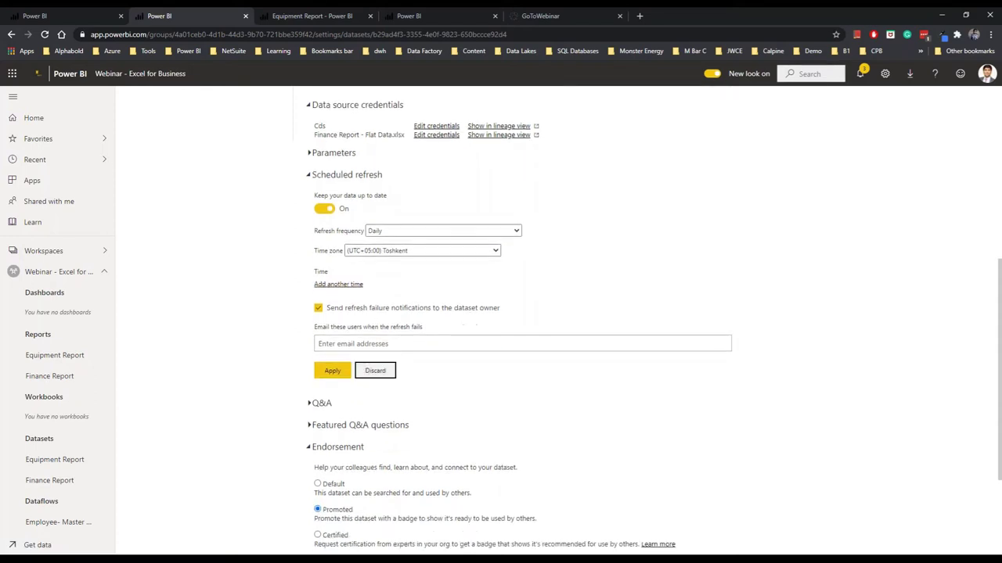
pyautogui.click(346, 216)
pyautogui.scroll(1, 384, 290)
pyautogui.scroll(1, 384, 291)
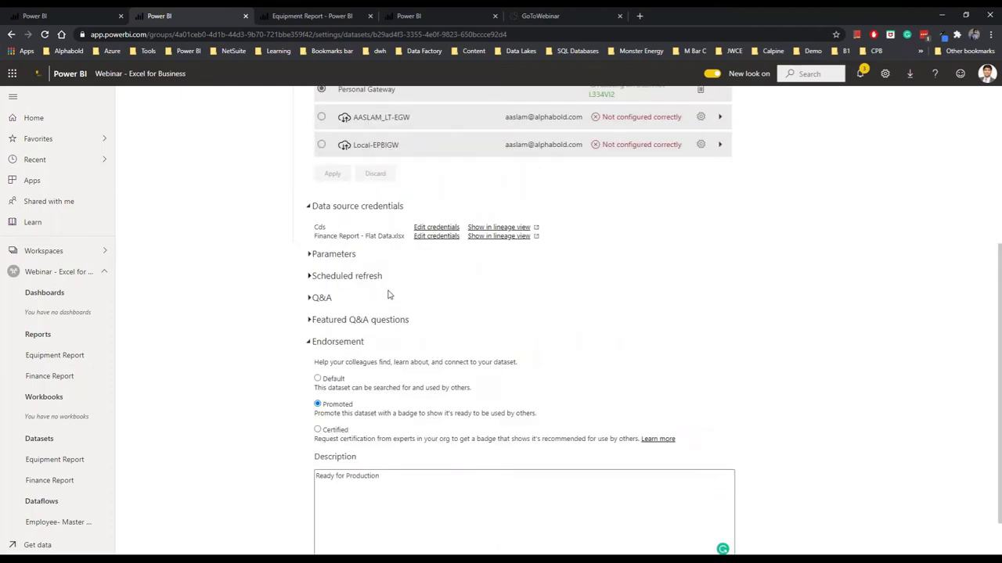
# Set the Equipment Report dataset's endorsement to Certified and apply the change.
pyautogui.scroll(-1, 412, 356)
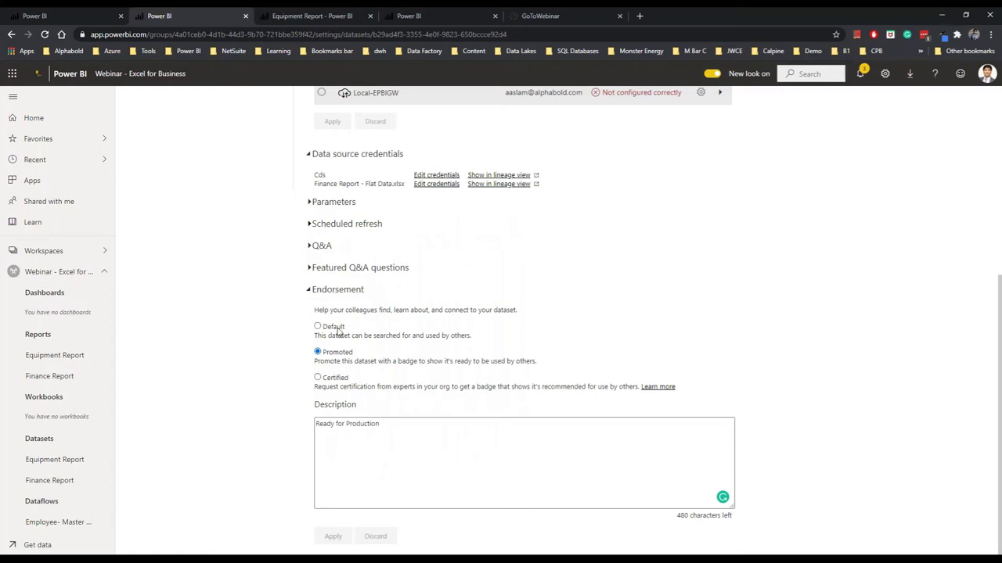
pyautogui.click(318, 377)
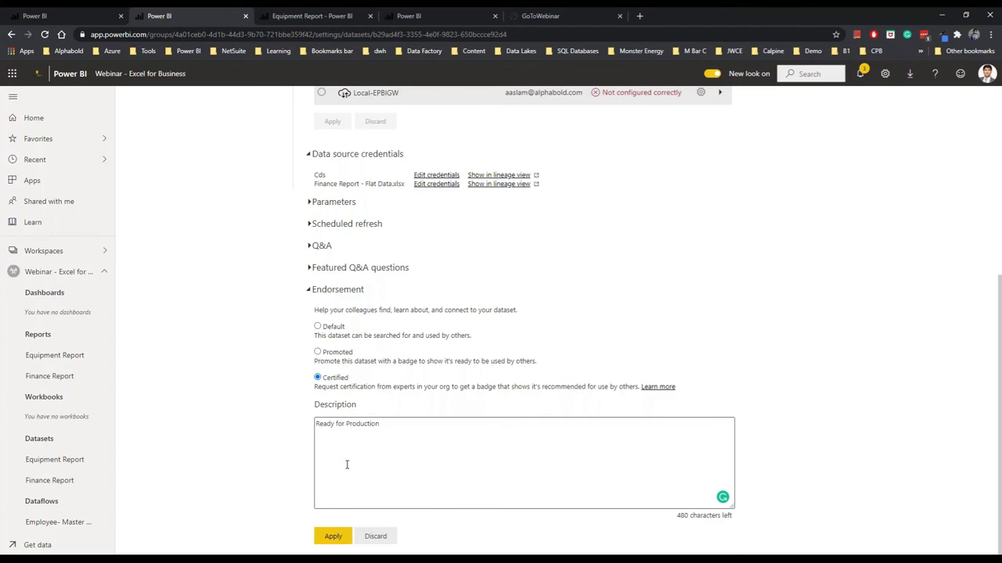
pyautogui.click(333, 537)
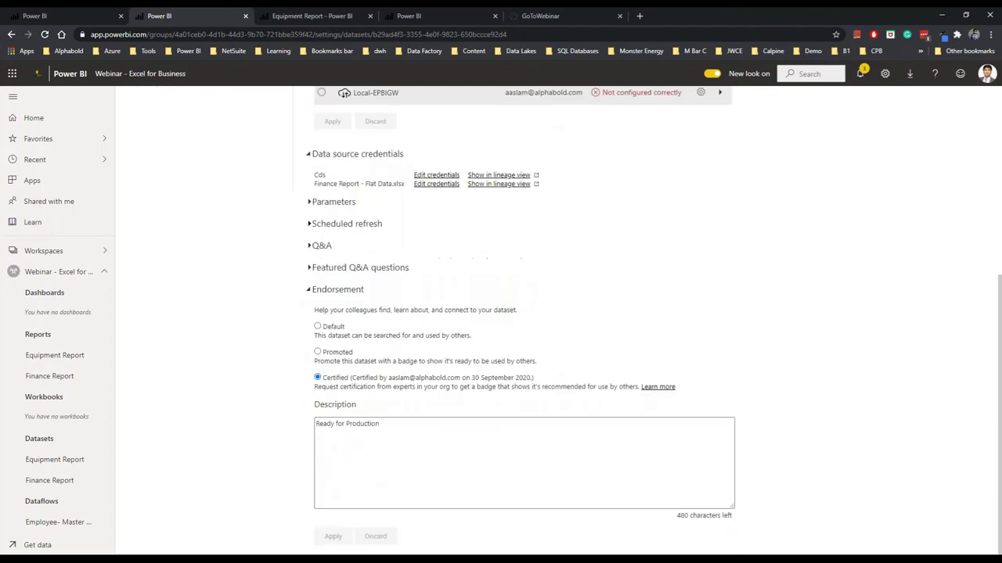
pyautogui.scroll(4, 441, 304)
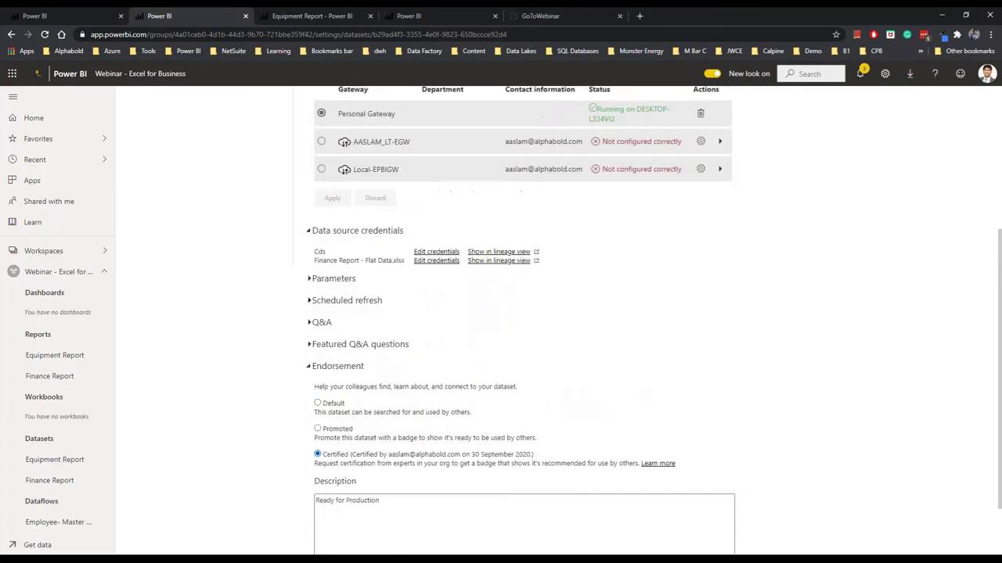
pyautogui.scroll(2, 441, 303)
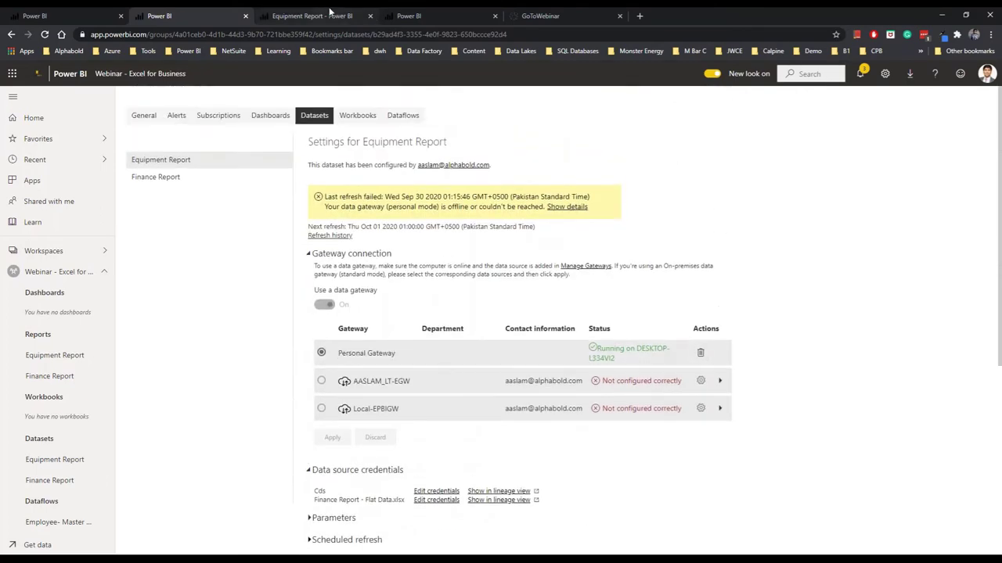
# View the published Equipment Report, the workspace content list and the BookableResource query of the Employee- Master Data dataflow.
pyautogui.click(330, 11)
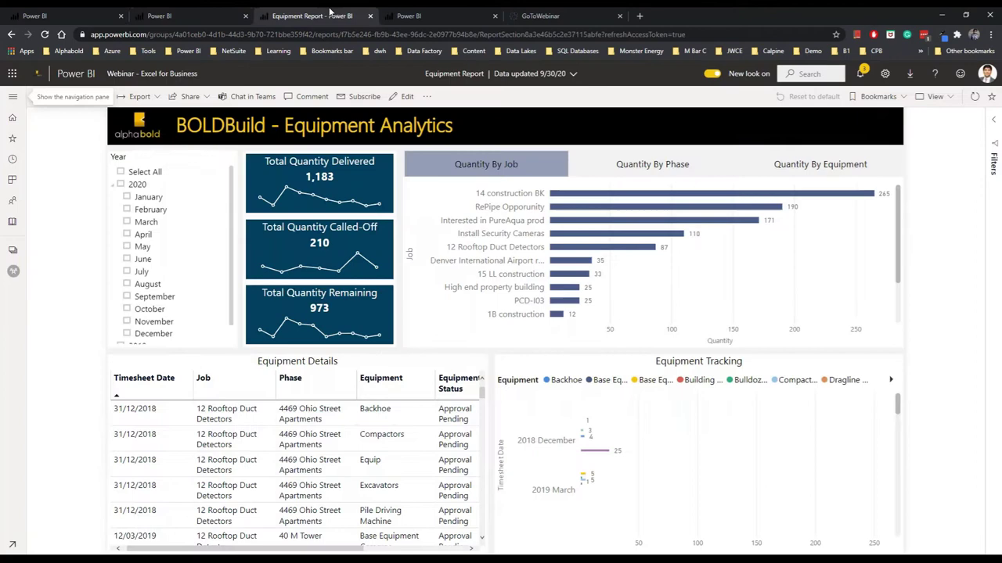
pyautogui.click(430, 17)
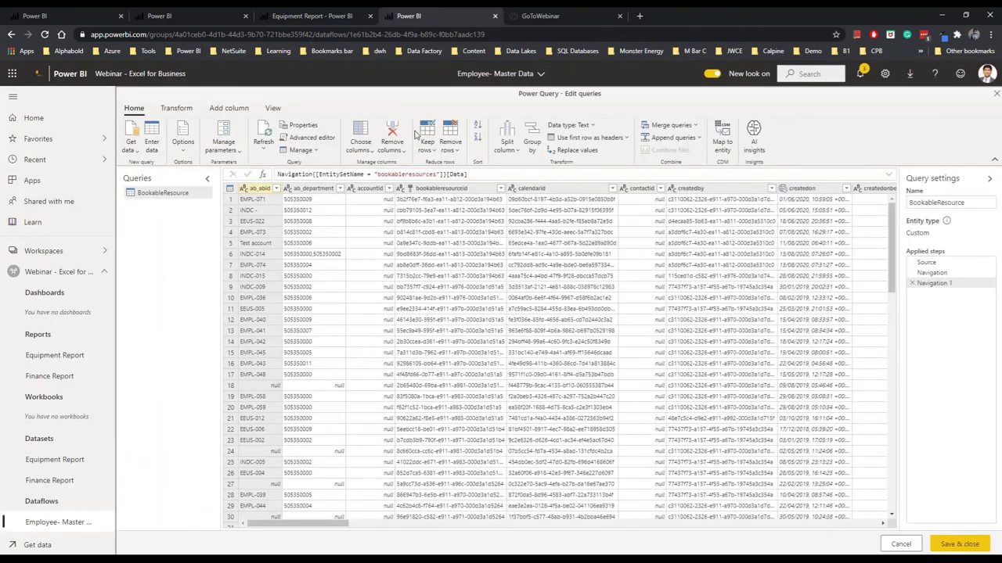
pyautogui.click(54, 15)
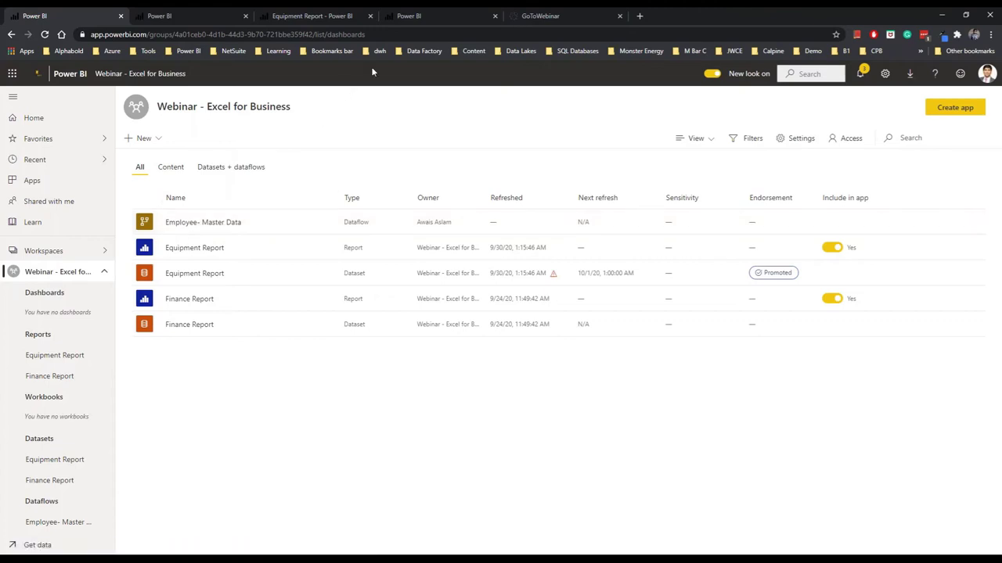
pyautogui.click(421, 16)
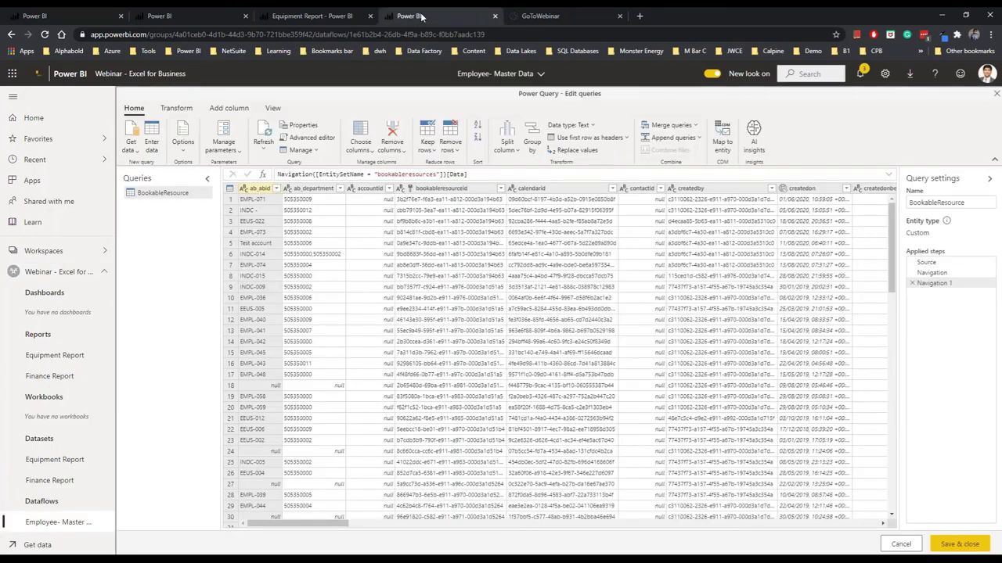
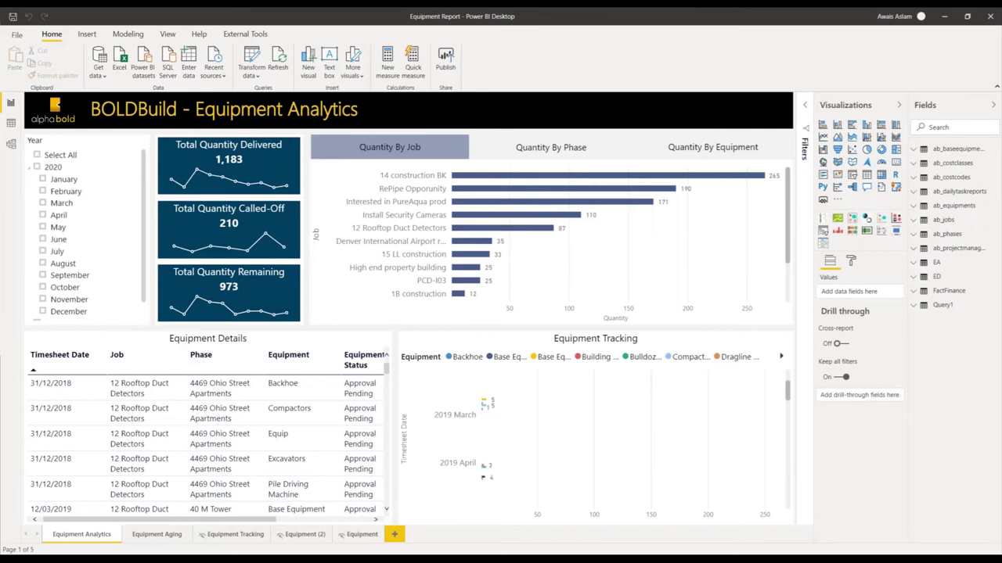
# Find Finance Report - Data Model.xlsx in the Data folder and switch to its Power Pivot relationship diagram in Excel.
pyautogui.hotkey('alt', 'Tab')
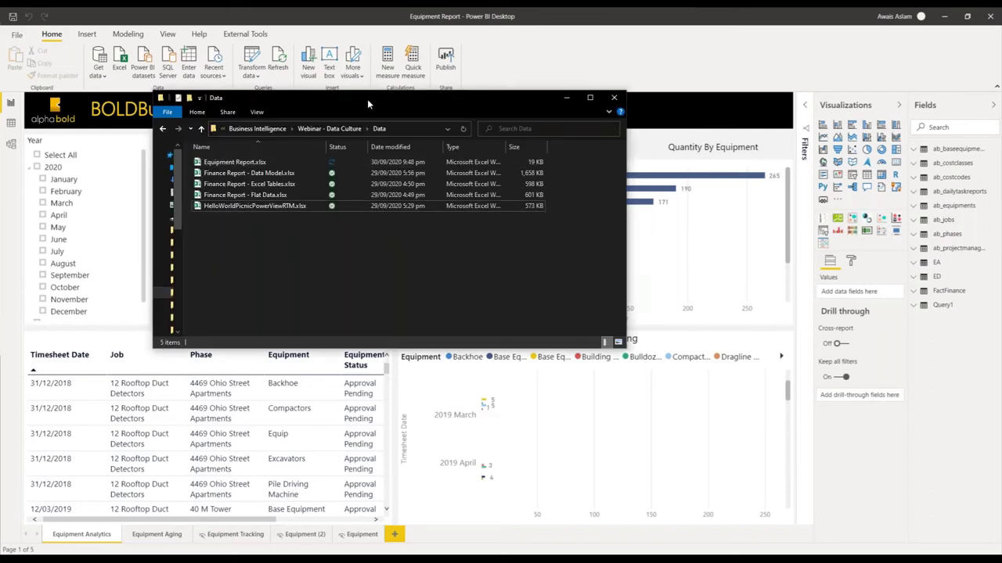
pyautogui.moveTo(367, 101); pyautogui.dragTo(304, 170)
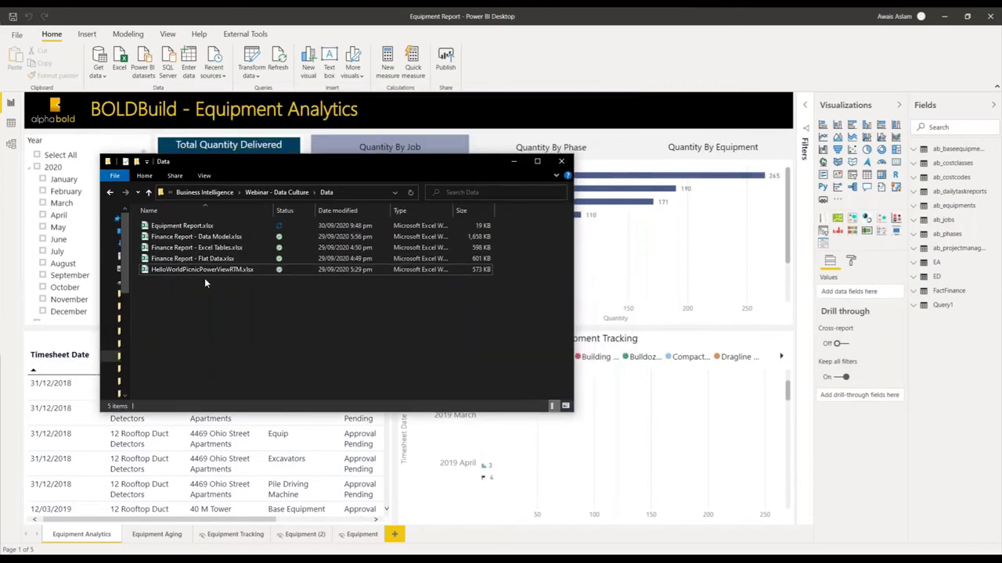
pyautogui.click(200, 237)
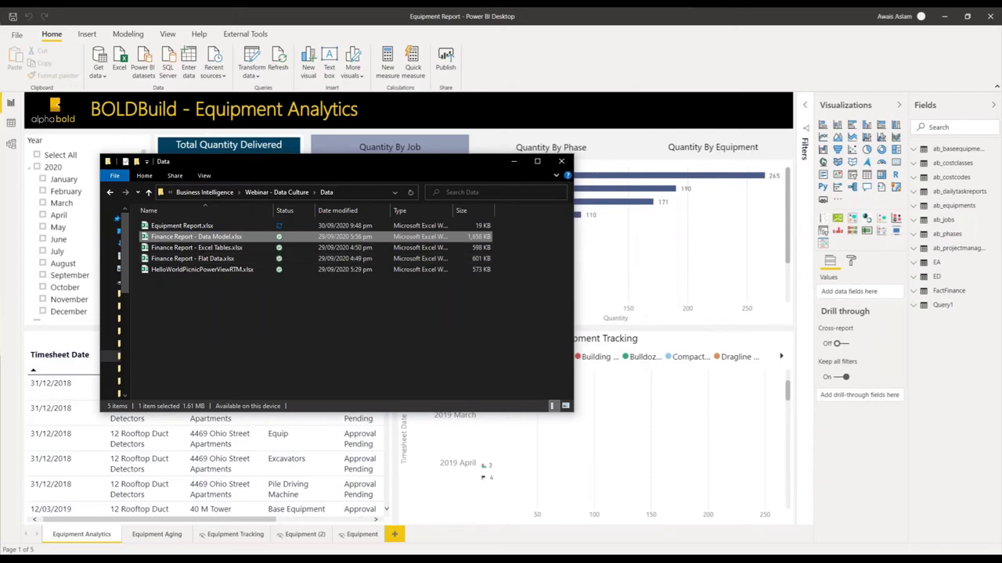
pyautogui.click(587, 559)
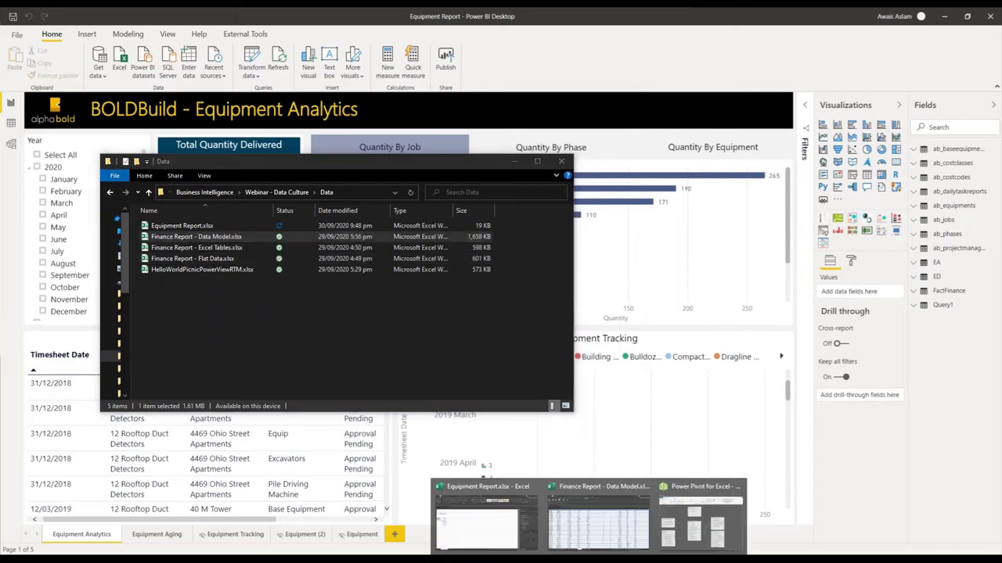
pyautogui.click(622, 524)
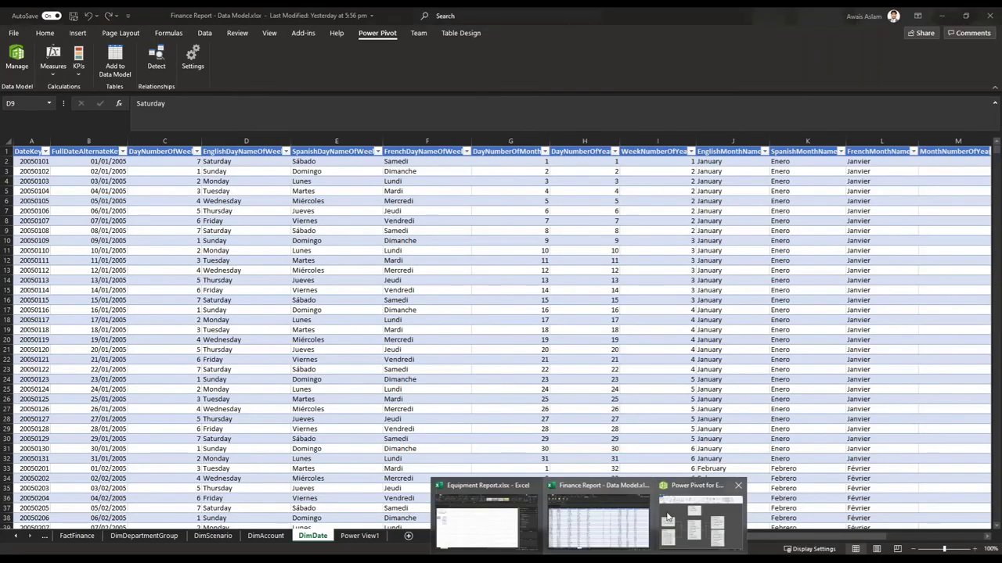
pyautogui.click(668, 516)
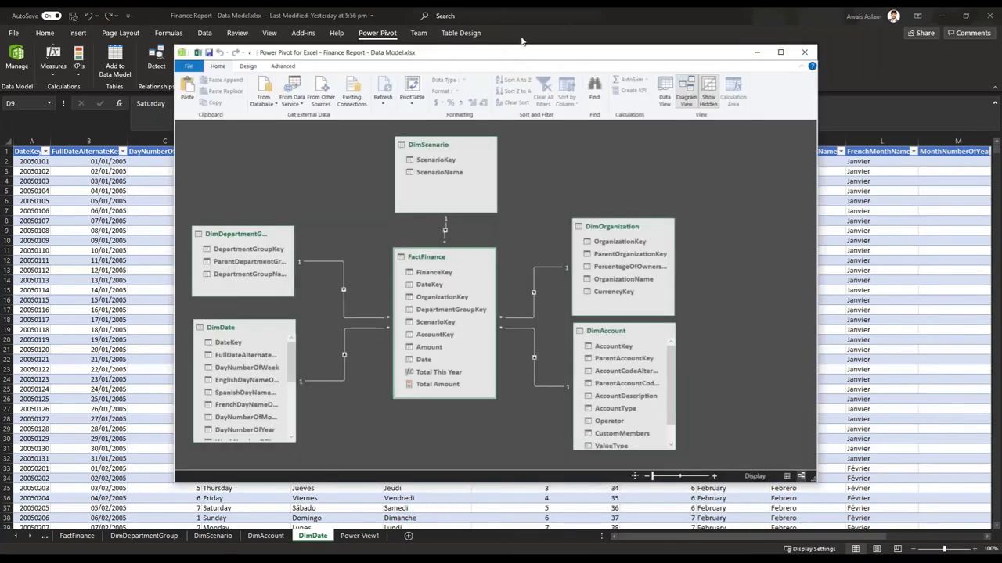
# Bring the Power Pivot relationship diagram of Finance Report - Data Model.xlsx back in front of the workbook and reposition its window.
pyautogui.click(522, 39)
pyautogui.doubleClick(699, 29)
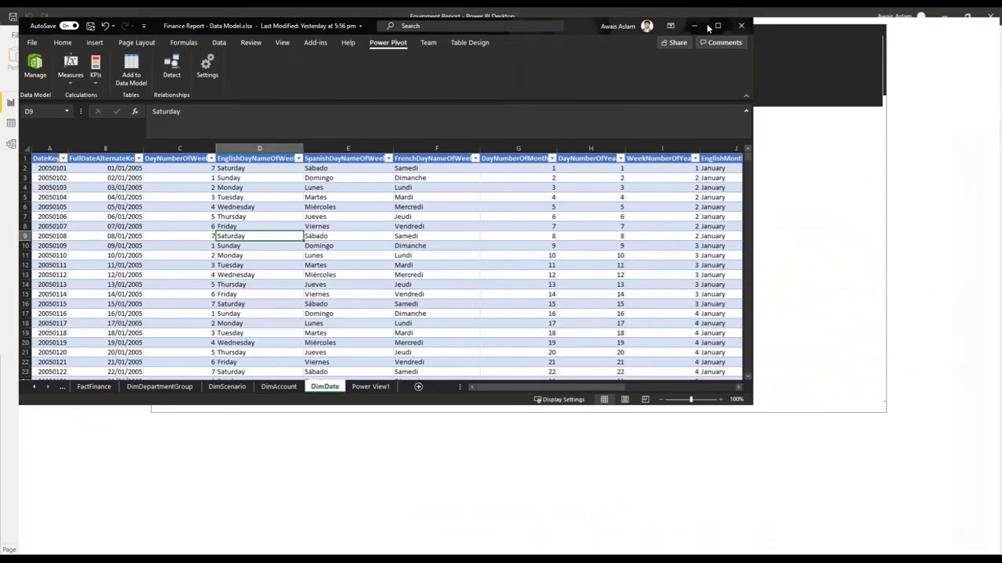
pyautogui.doubleClick(707, 29)
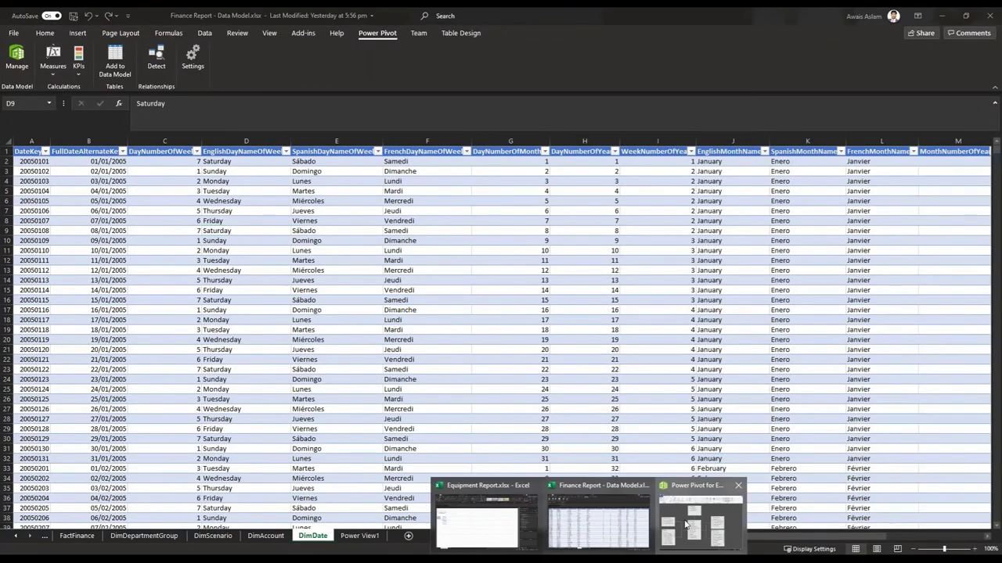
pyautogui.click(686, 524)
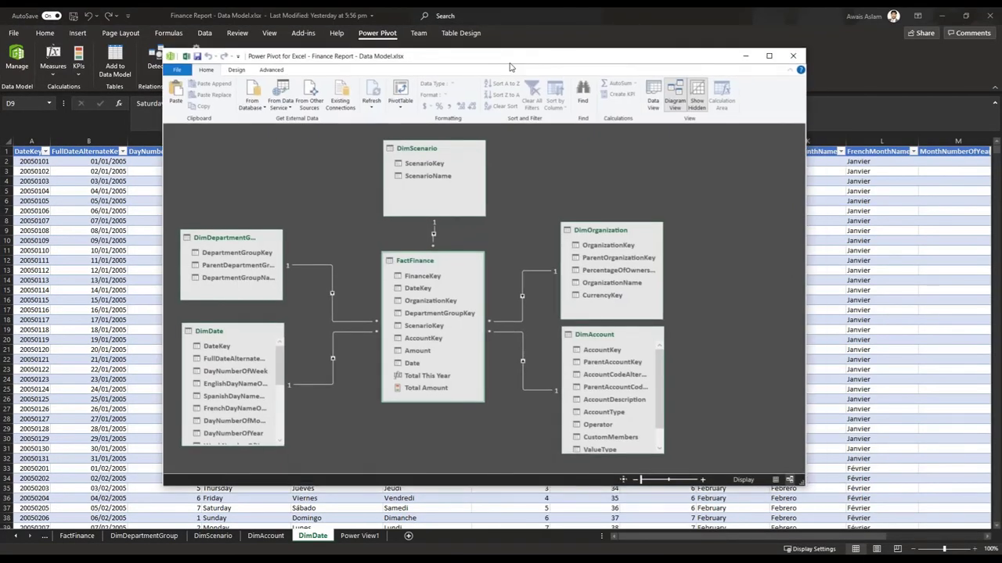
pyautogui.moveTo(541, 57); pyautogui.dragTo(448, 56)
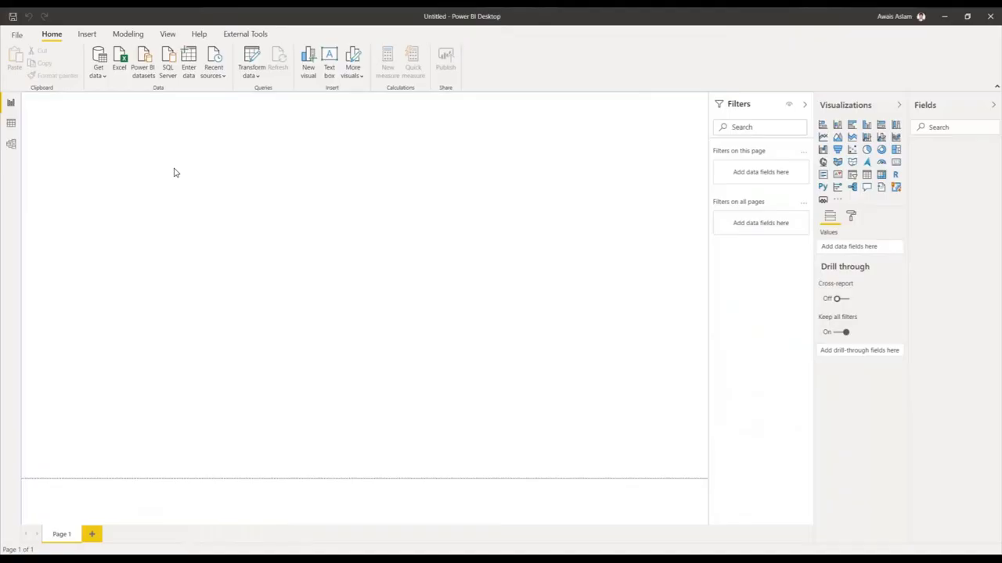
# In a blank Power BI Desktop report, try to import the Power Pivot contents of Finance Report - Data Model.xlsx.
pyautogui.click(17, 35)
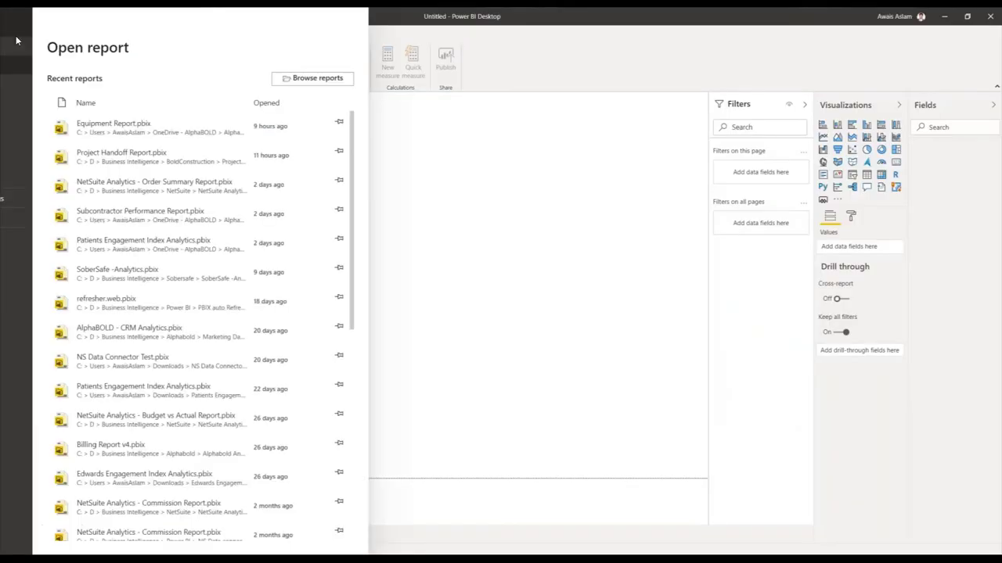
pyautogui.click(59, 134)
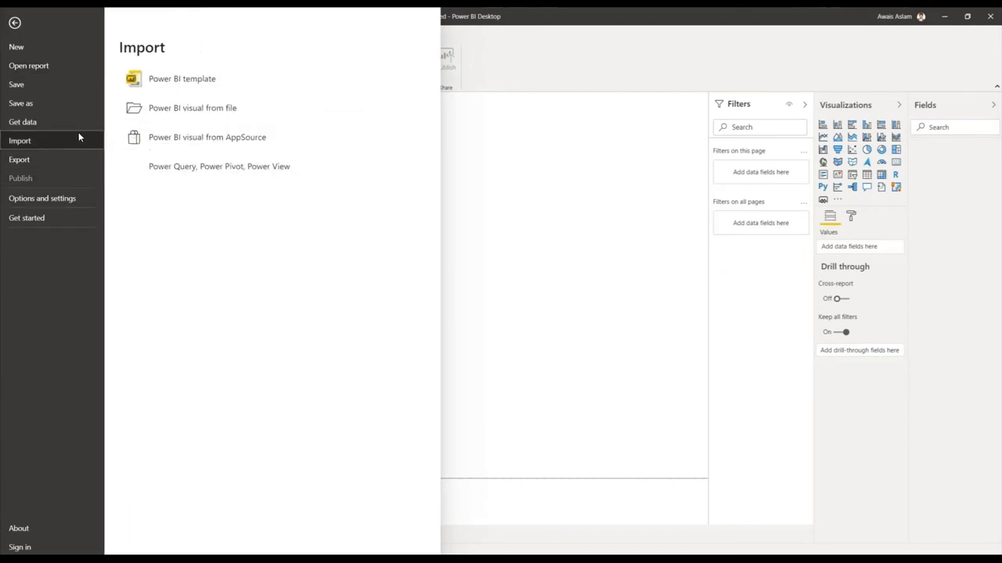
pyautogui.click(273, 171)
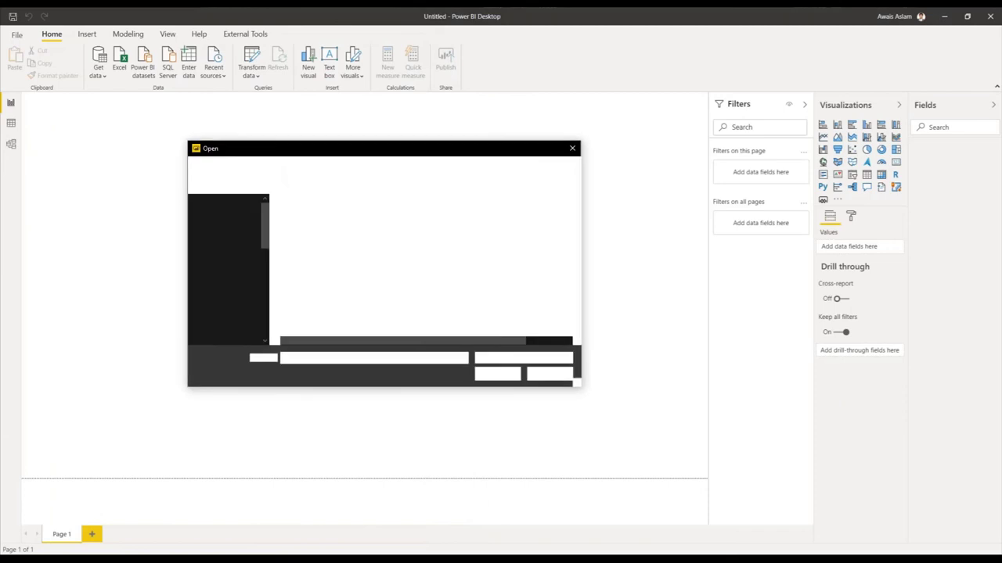
pyautogui.click(351, 227)
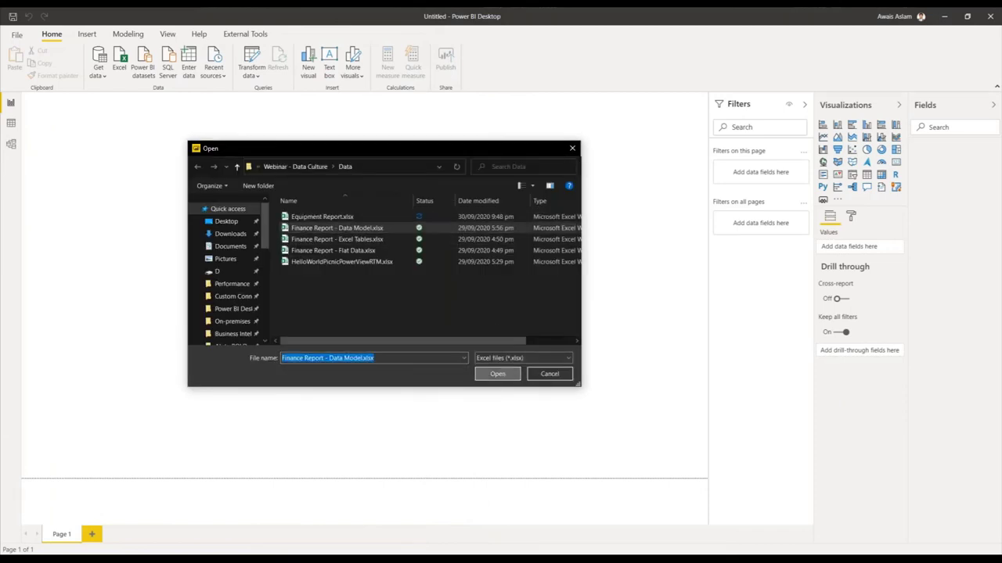
pyautogui.press('Return')
pyautogui.click(584, 292)
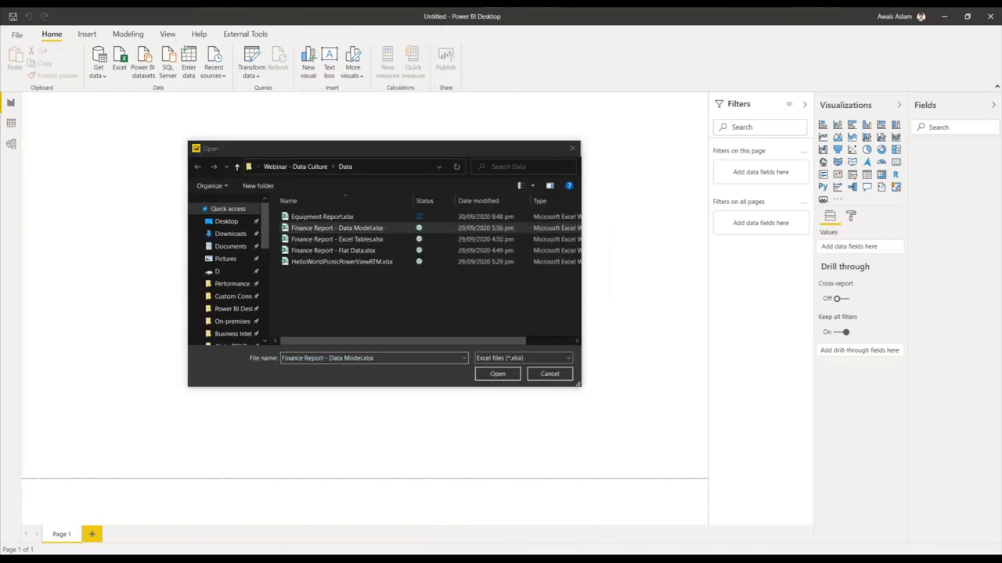
# Switch to Excel and close both the Power Pivot window and the Finance Report - Data Model.xlsx workbook.
pyautogui.moveTo(587, 559)
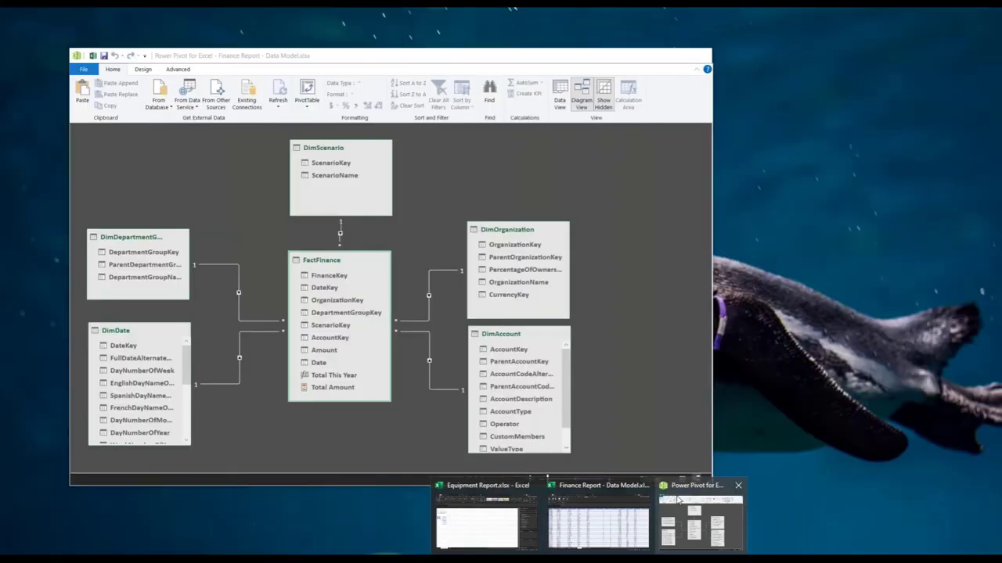
pyautogui.click(739, 486)
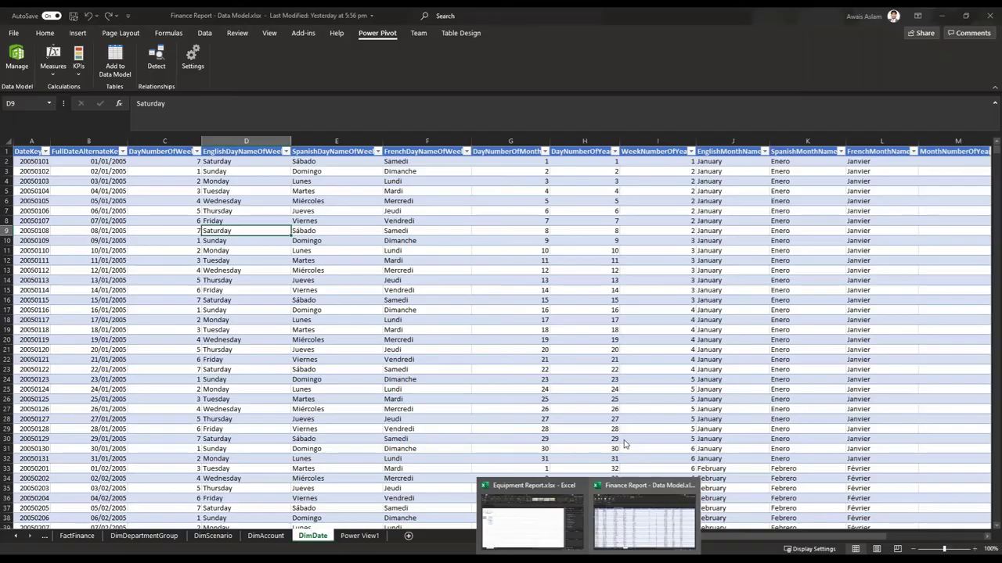
pyautogui.click(691, 487)
# Try importing Finance Report - Data Model.xlsx into Power BI Desktop again, and dismiss the import dialogs.
pyautogui.click(331, 229)
pyautogui.click(495, 374)
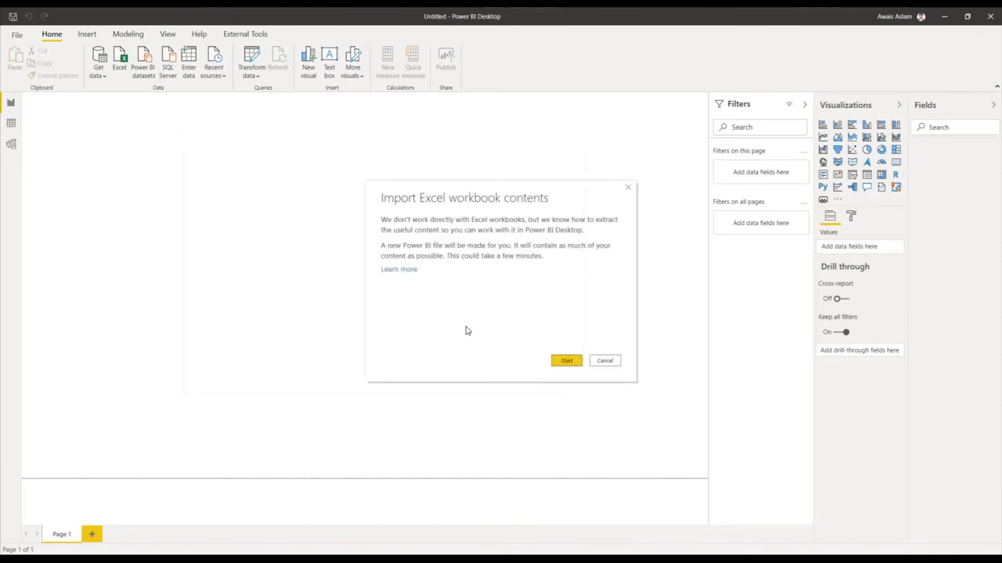
pyautogui.click(562, 362)
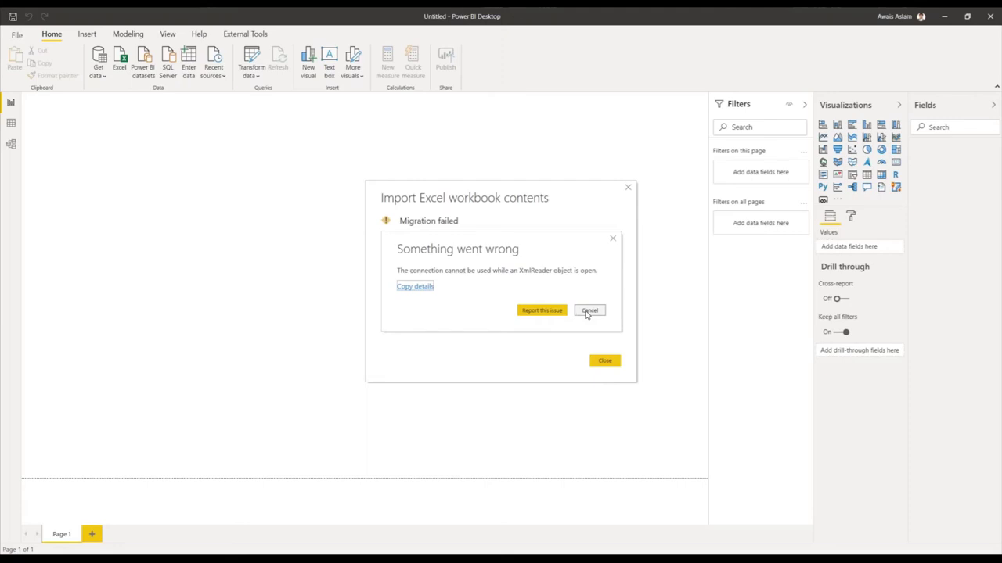
pyautogui.click(588, 313)
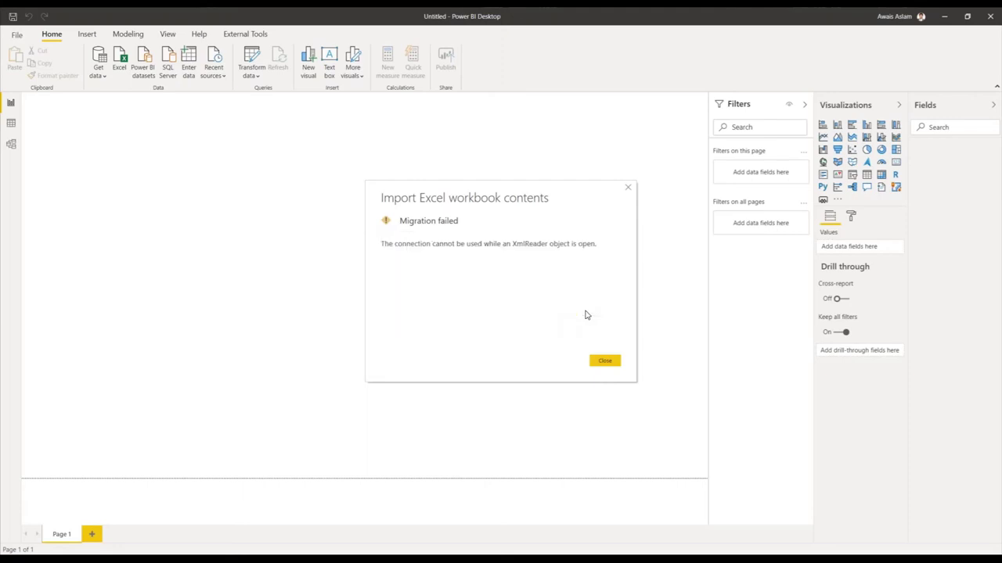
pyautogui.click(604, 361)
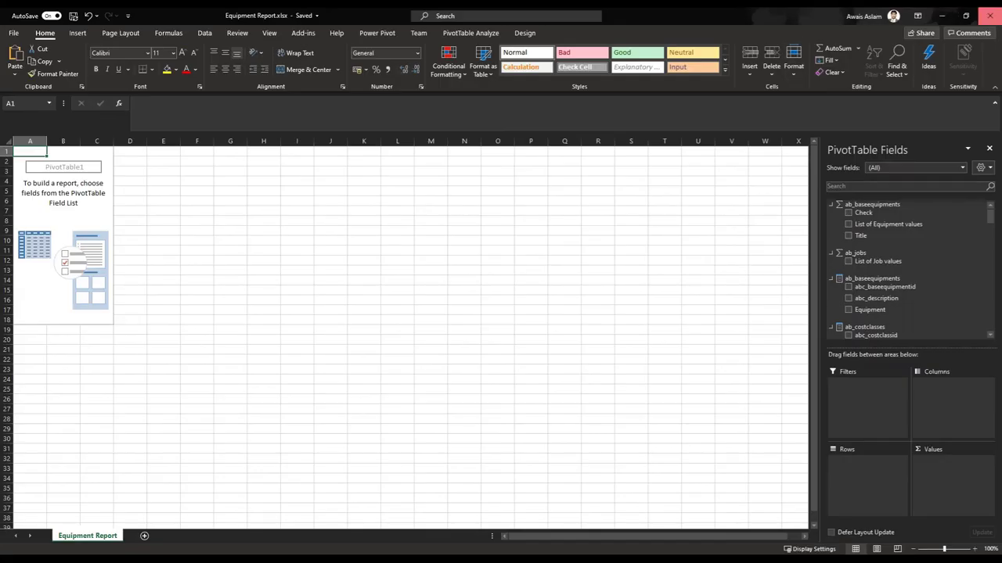
# Close Equipment Report.xlsx in Excel and import the Power Pivot contents of Finance Report - Data Model.xlsx into the blank Power BI Desktop report.
pyautogui.click(980, 16)
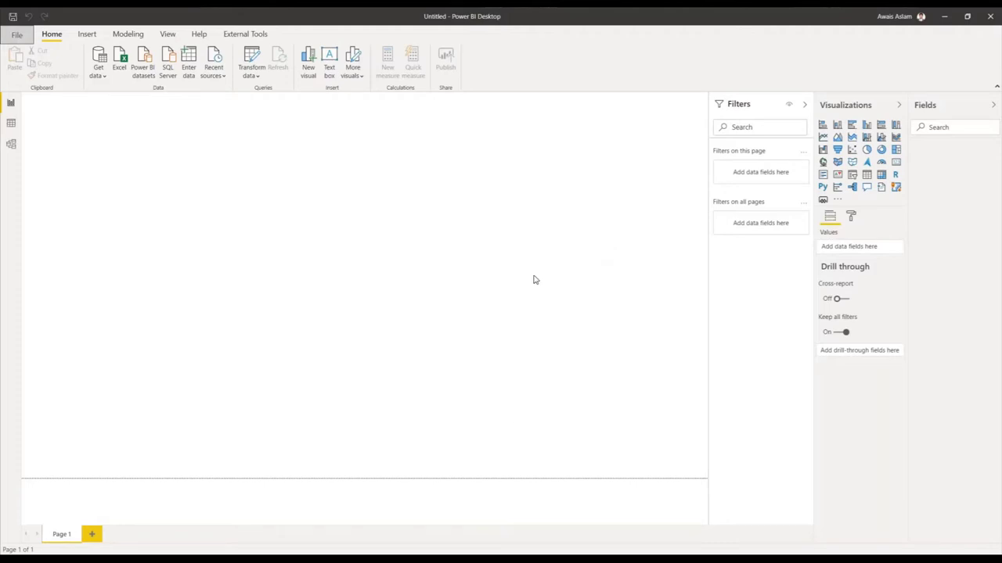
pyautogui.click(19, 35)
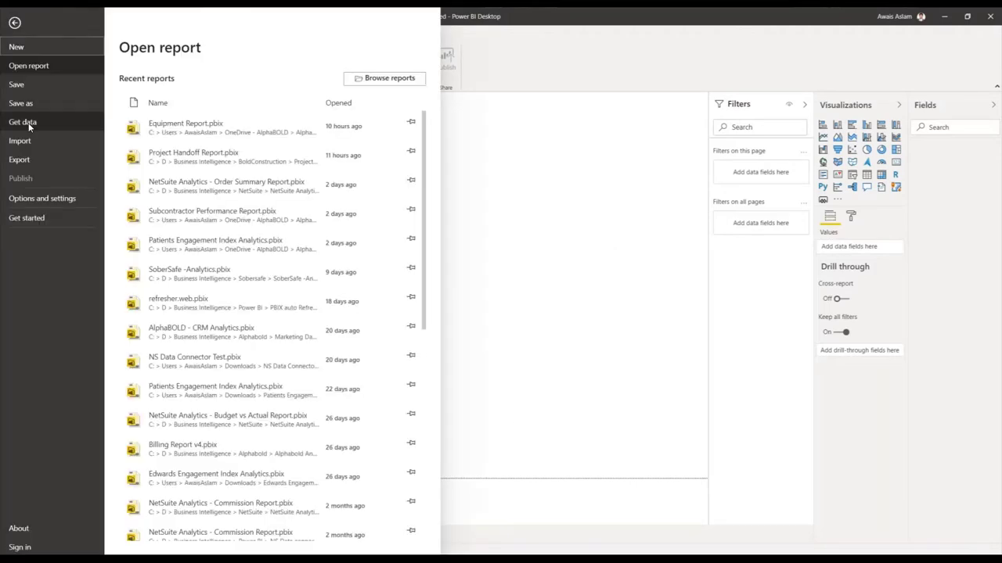
pyautogui.click(19, 141)
pyautogui.click(235, 165)
pyautogui.click(543, 304)
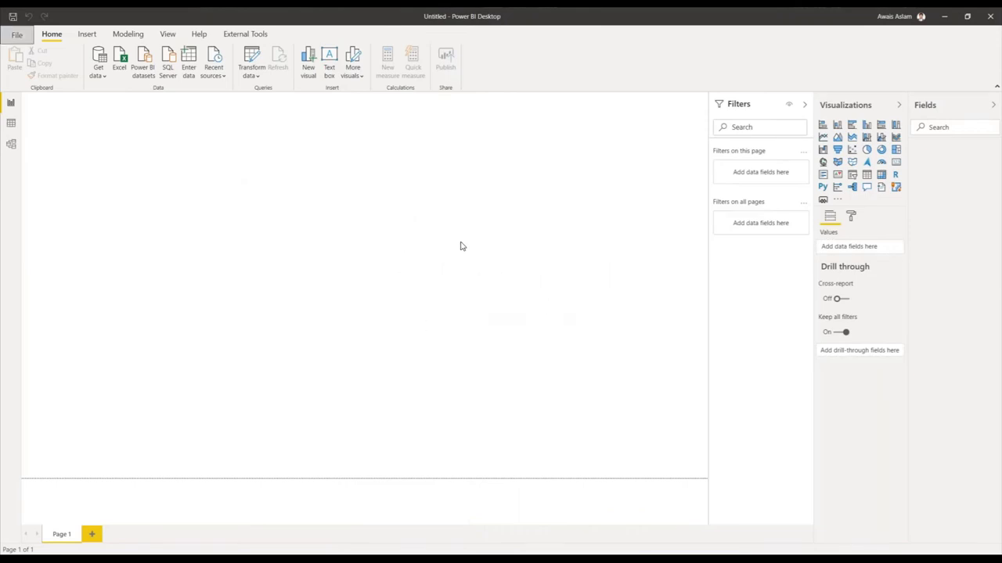
pyautogui.click(348, 228)
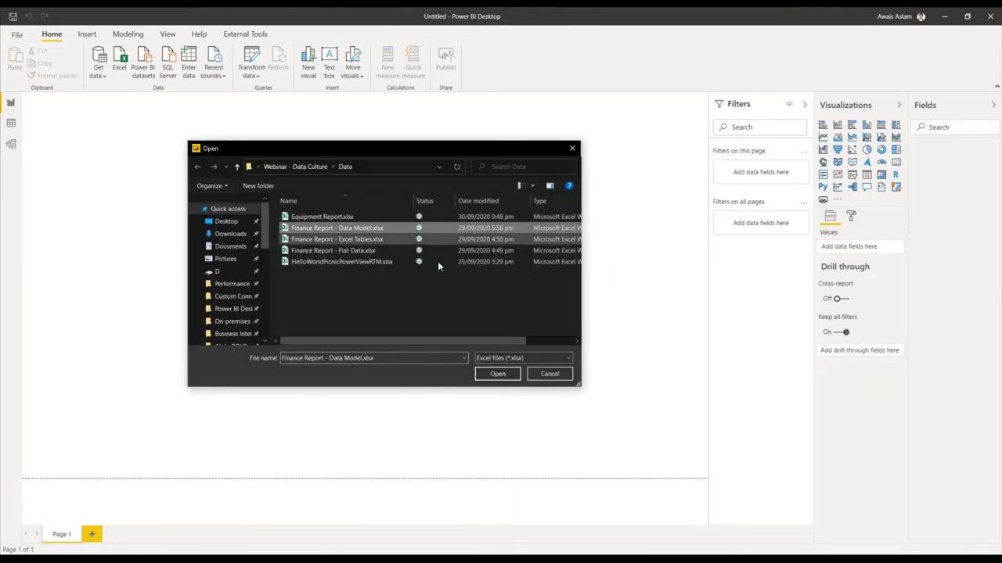
pyautogui.click(497, 373)
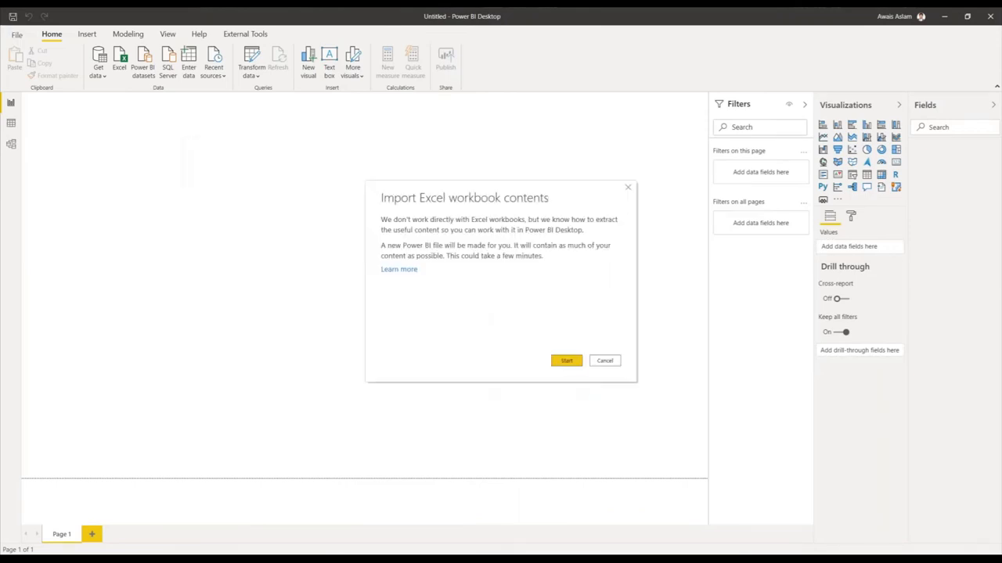
pyautogui.click(567, 361)
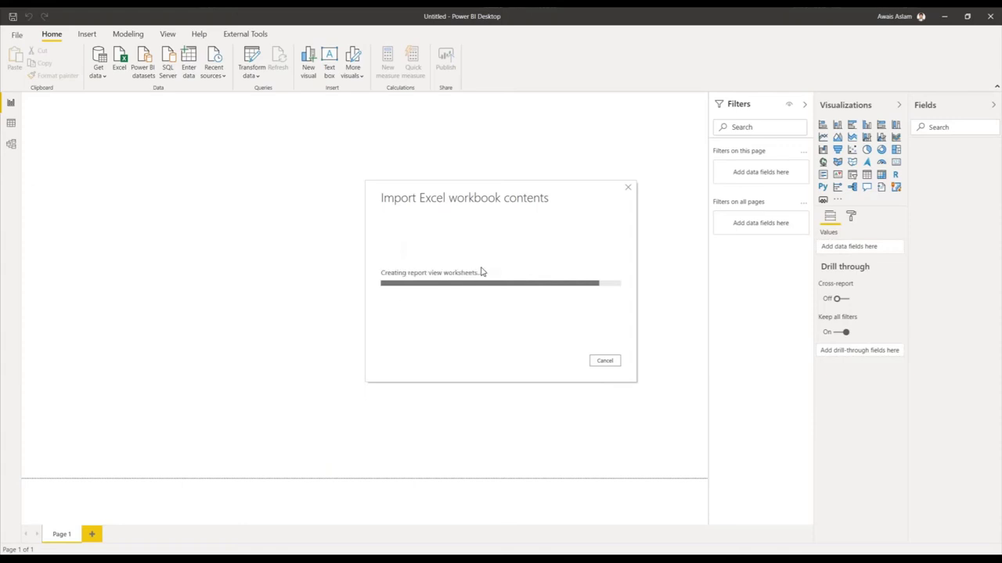
pyautogui.scroll(-5, 565, 300)
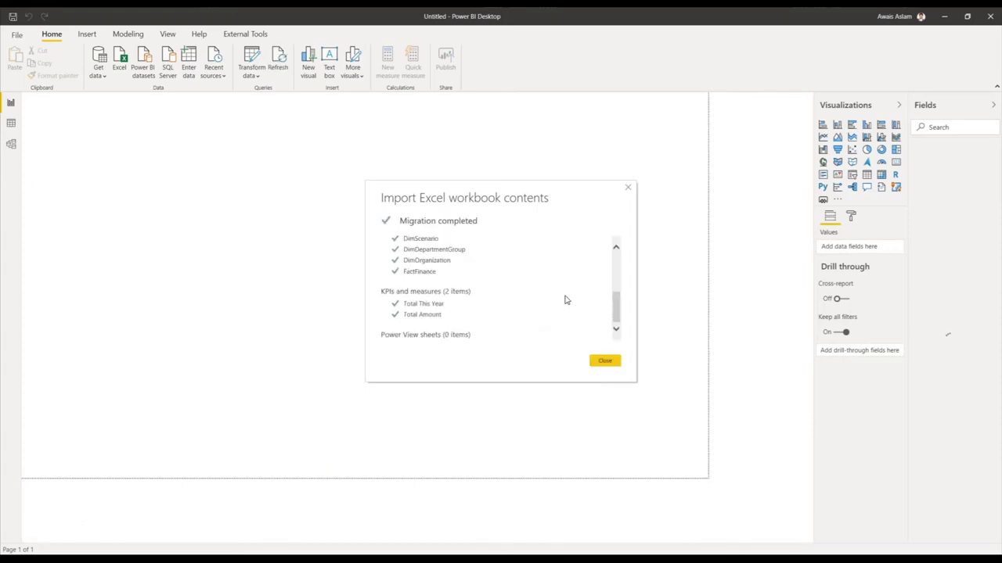
pyautogui.click(606, 362)
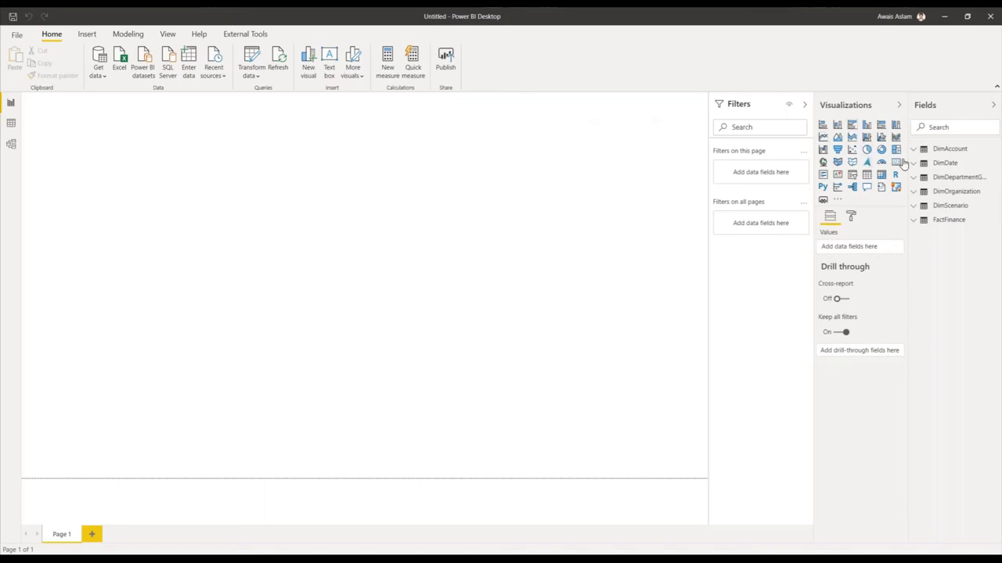
# Insert an empty clustered bar chart on Page 1 and check the imported table relationships in the model view.
pyautogui.click(851, 125)
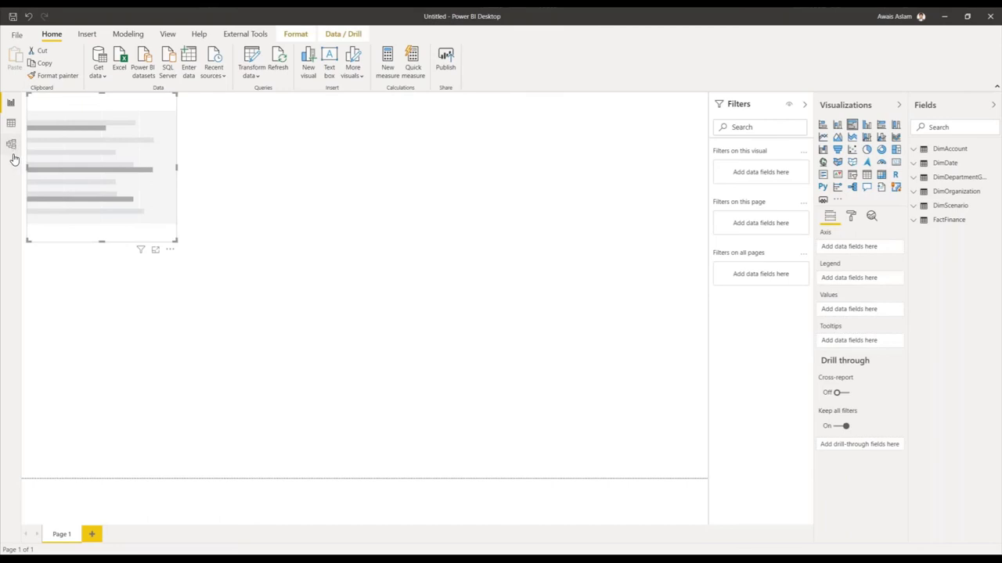
pyautogui.click(11, 144)
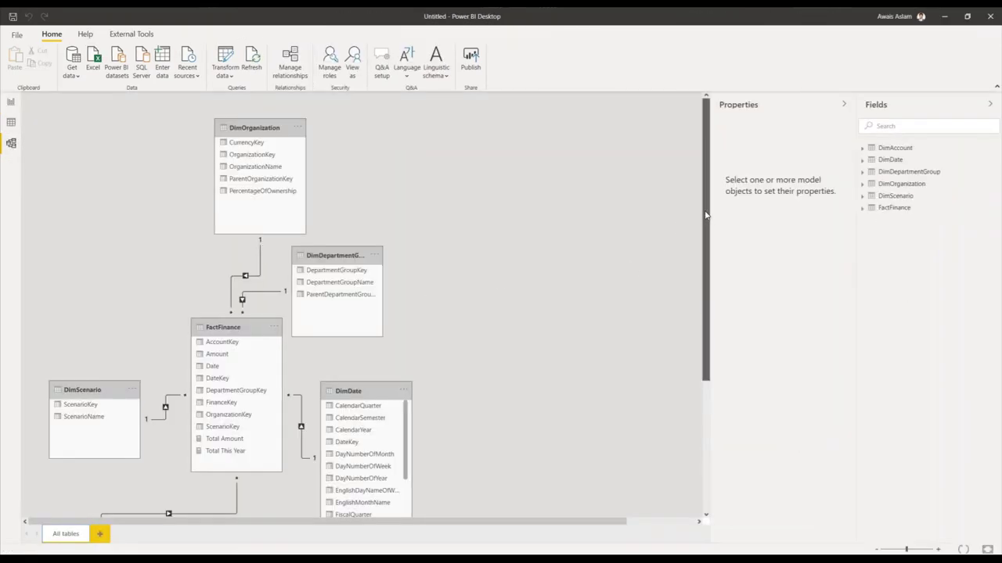
pyautogui.scroll(-1, 710, 243)
pyautogui.moveTo(711, 242); pyautogui.dragTo(703, 211)
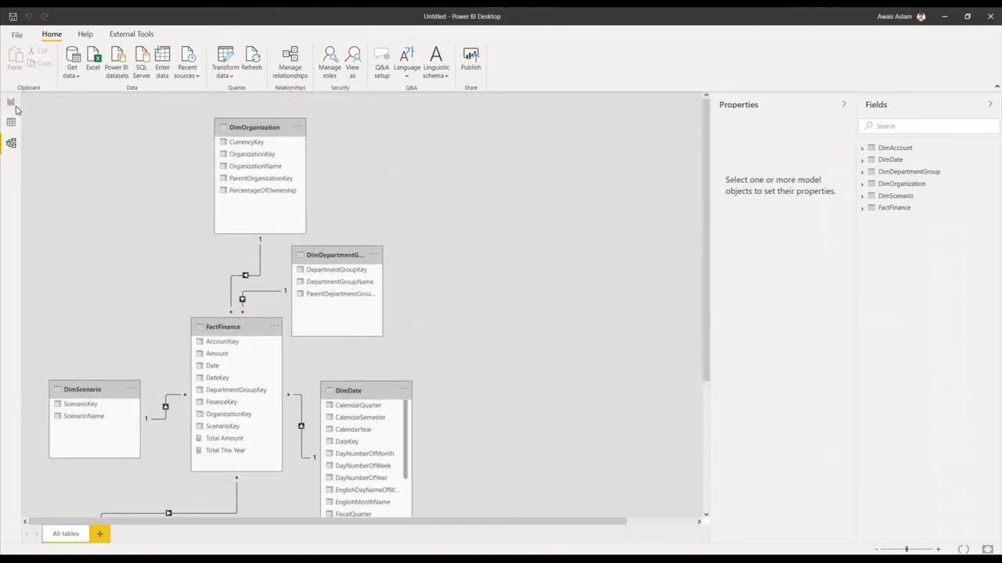
pyautogui.click(14, 105)
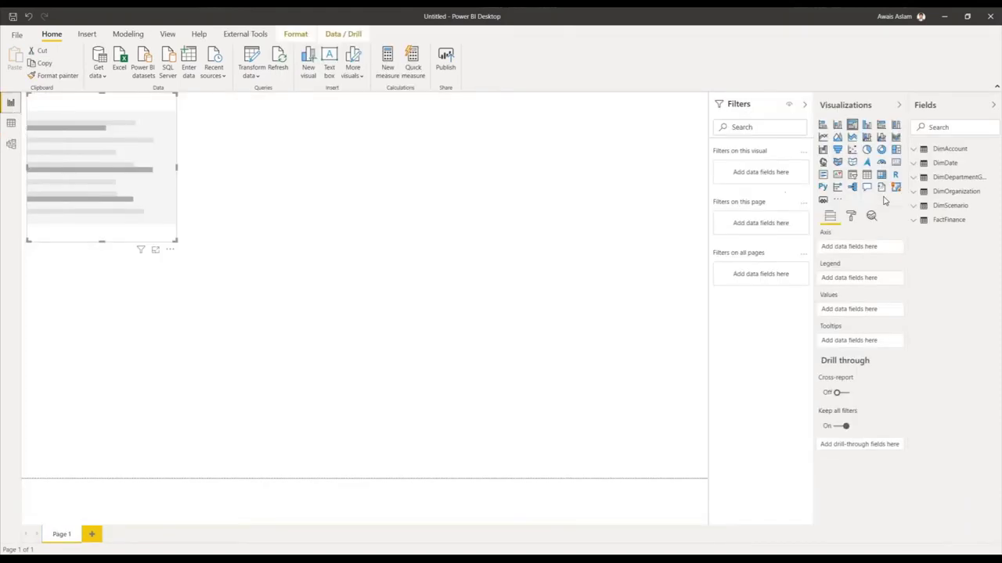
# Plot FactFinance Amount by DimAccount AccountType in the bar chart and enlarge the chart to about twice its size.
pyautogui.click(921, 152)
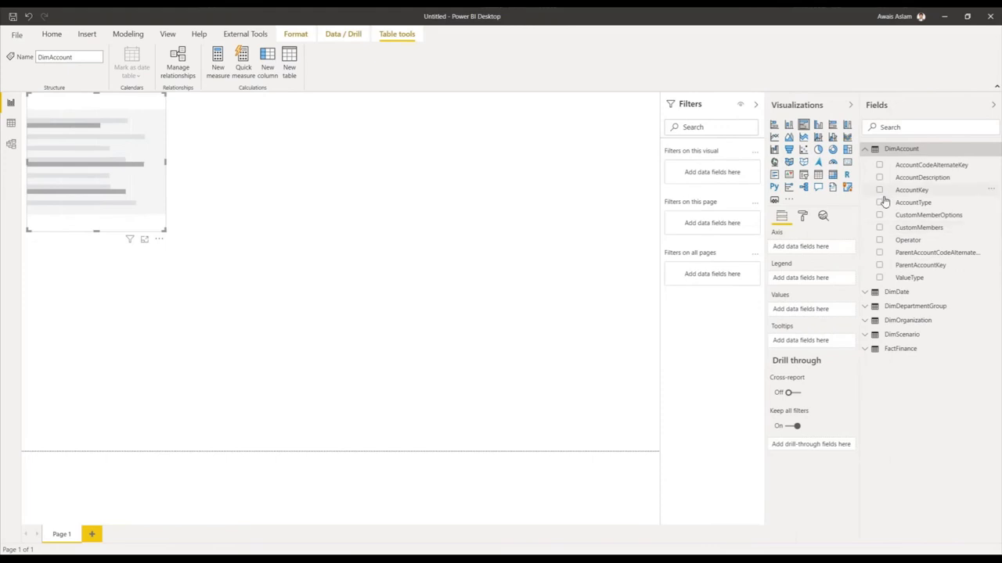
pyautogui.click(879, 202)
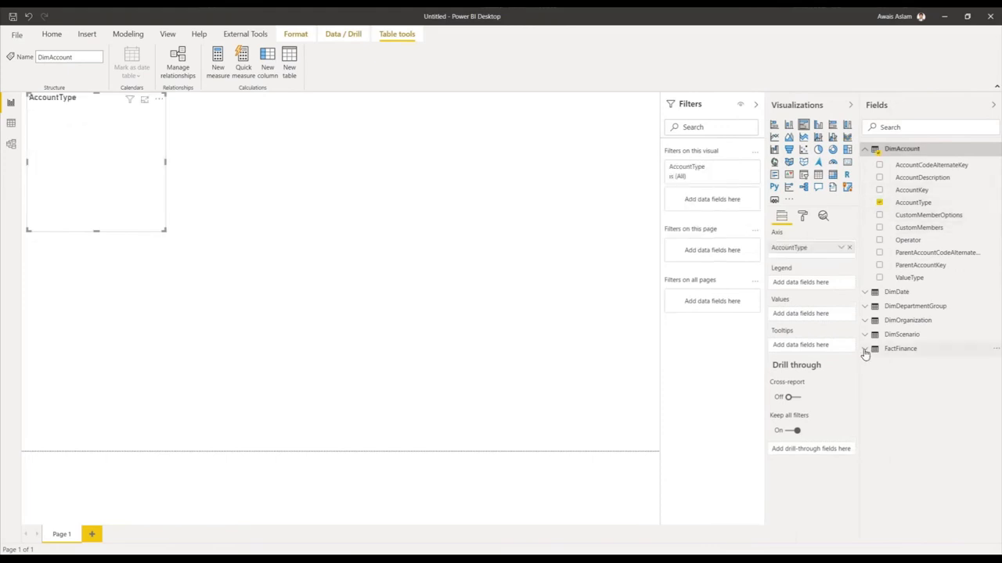
pyautogui.click(899, 348)
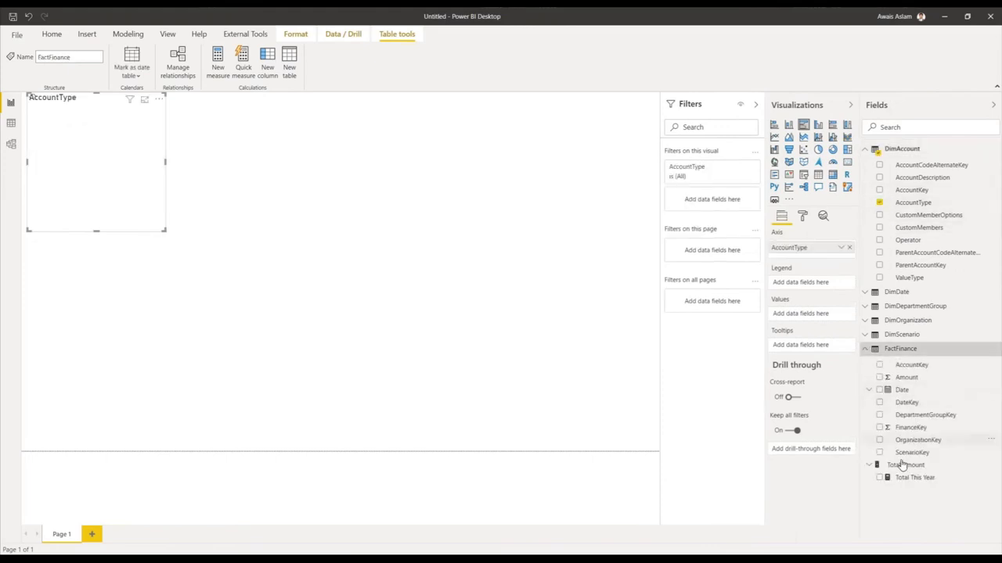
pyautogui.click(879, 378)
pyautogui.moveTo(164, 237); pyautogui.dragTo(318, 365)
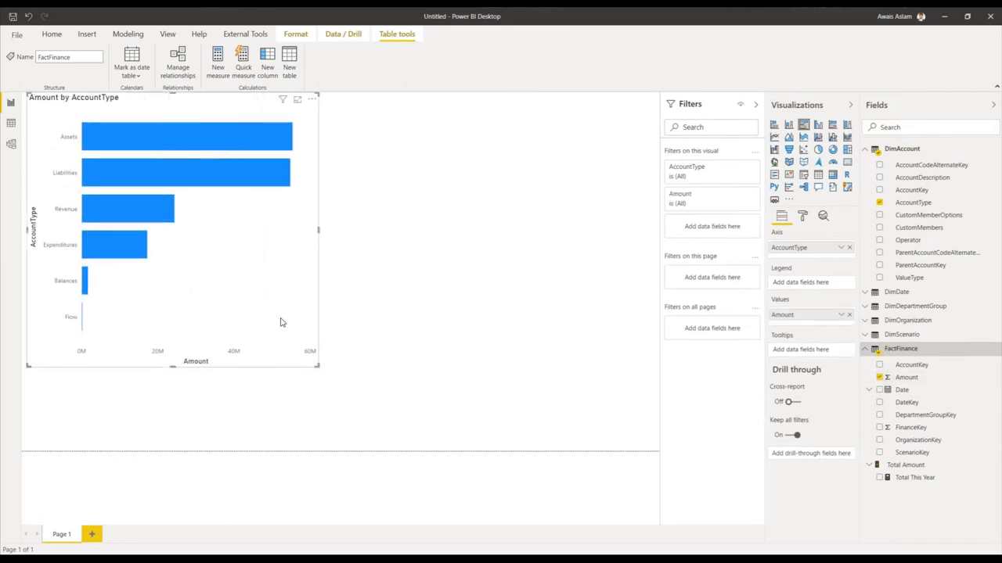
# Start publishing the report and save it as test1 in the Webinar - Data Culture Data folder.
pyautogui.click(48, 36)
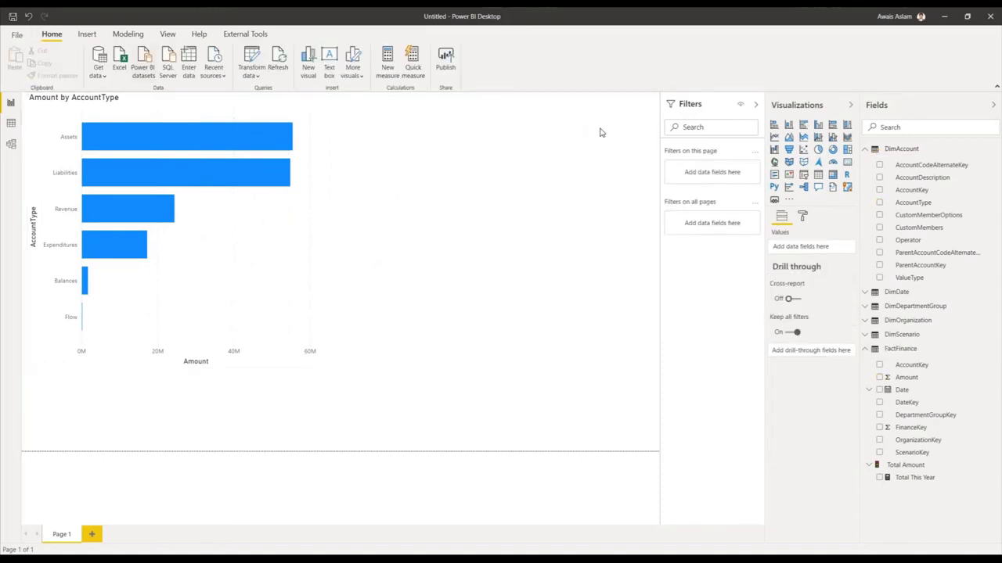
pyautogui.click(446, 63)
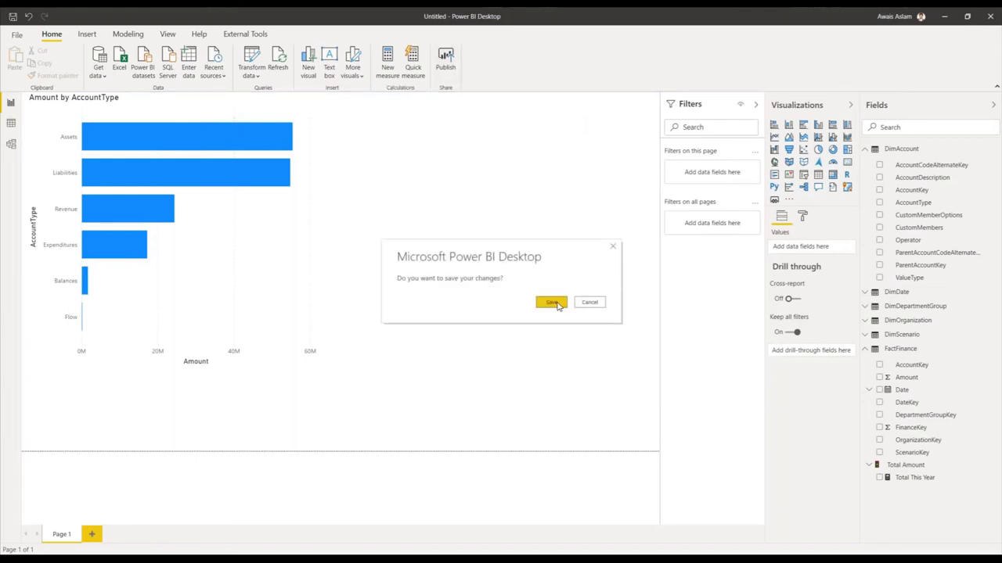
pyautogui.click(551, 303)
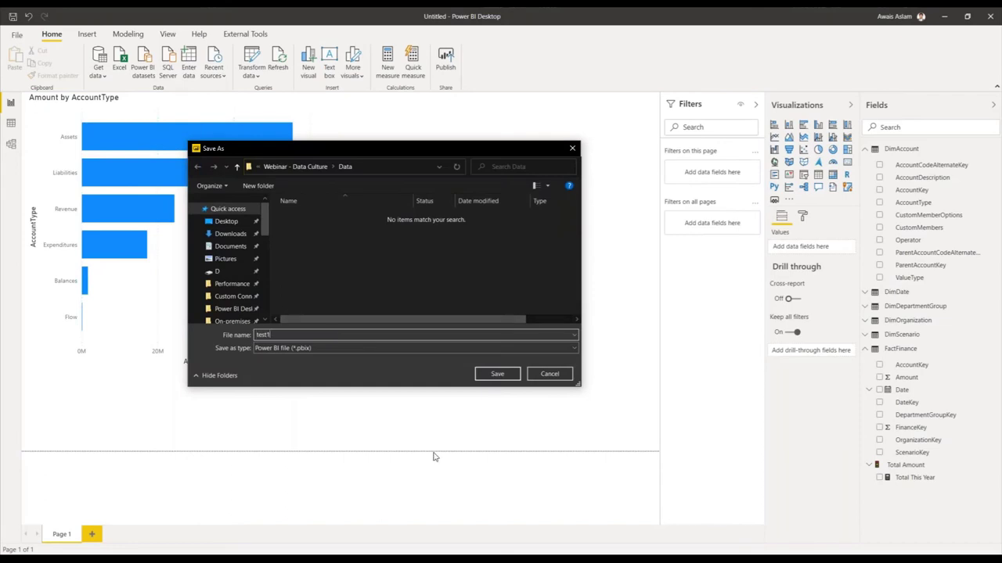
pyautogui.click(515, 376)
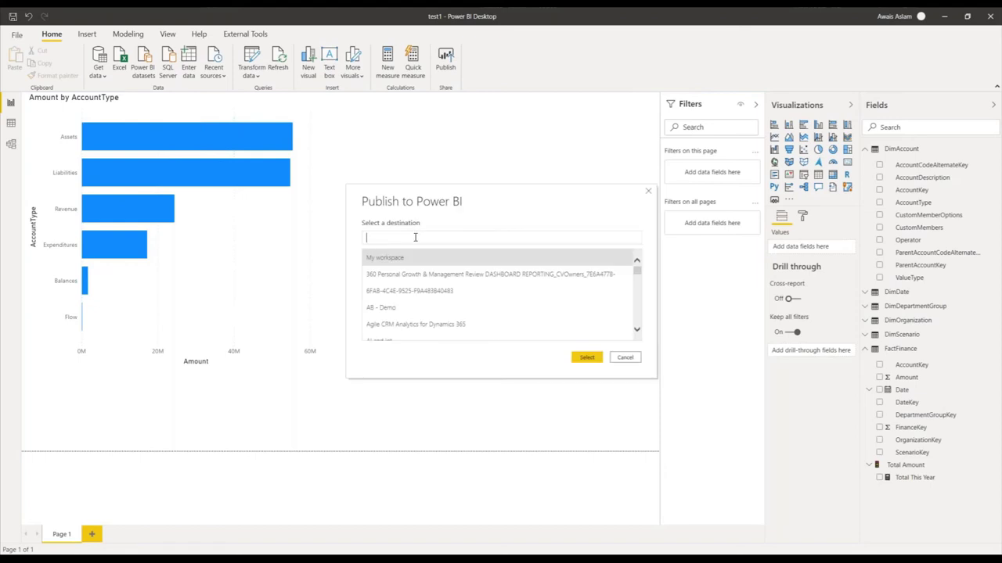
# Publish test1 to the Webinar - Excel for Business workspace, searching destinations for "webina", and close the publishing dialog.
pyautogui.write('webina')
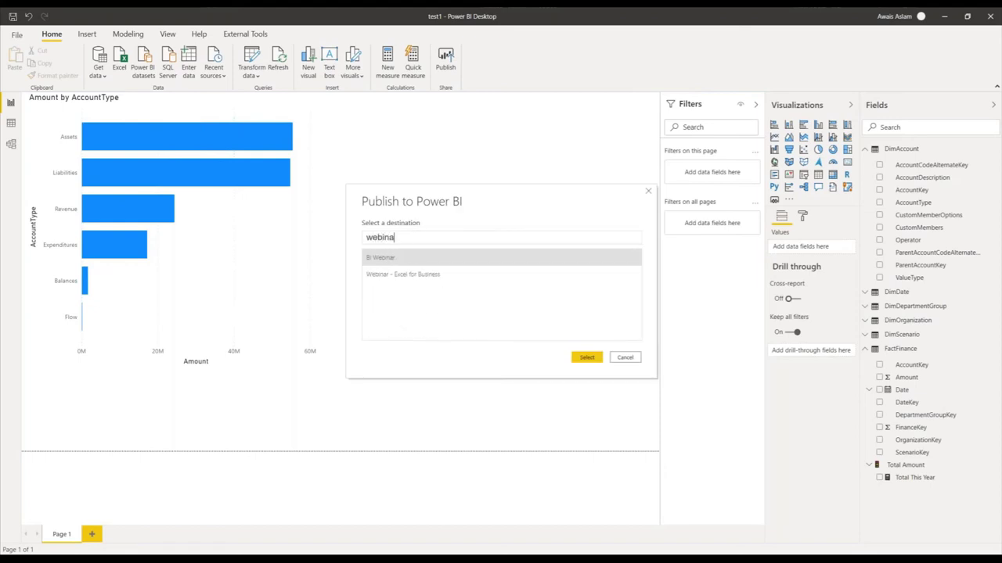
pyautogui.click(426, 273)
pyautogui.click(587, 358)
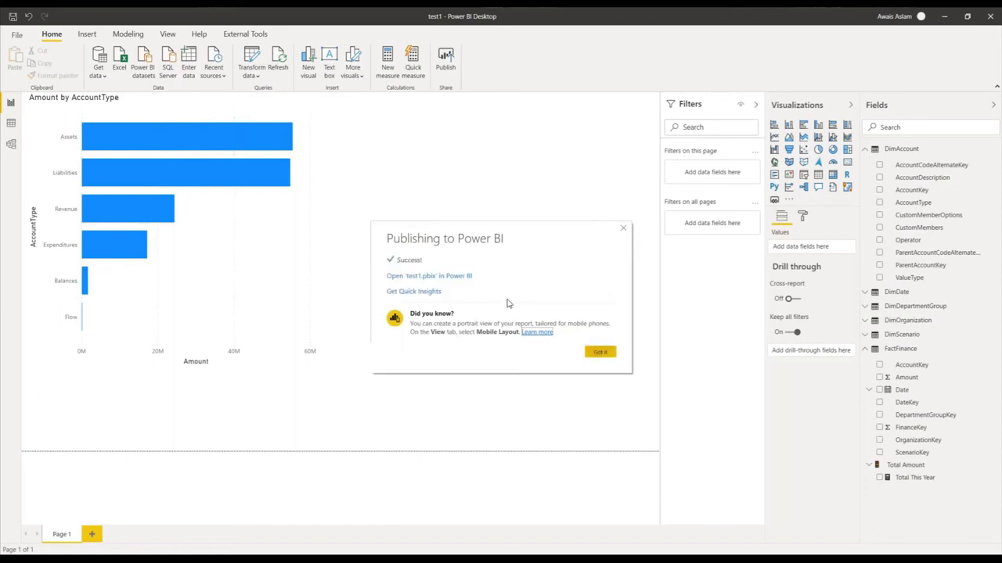
pyautogui.click(599, 352)
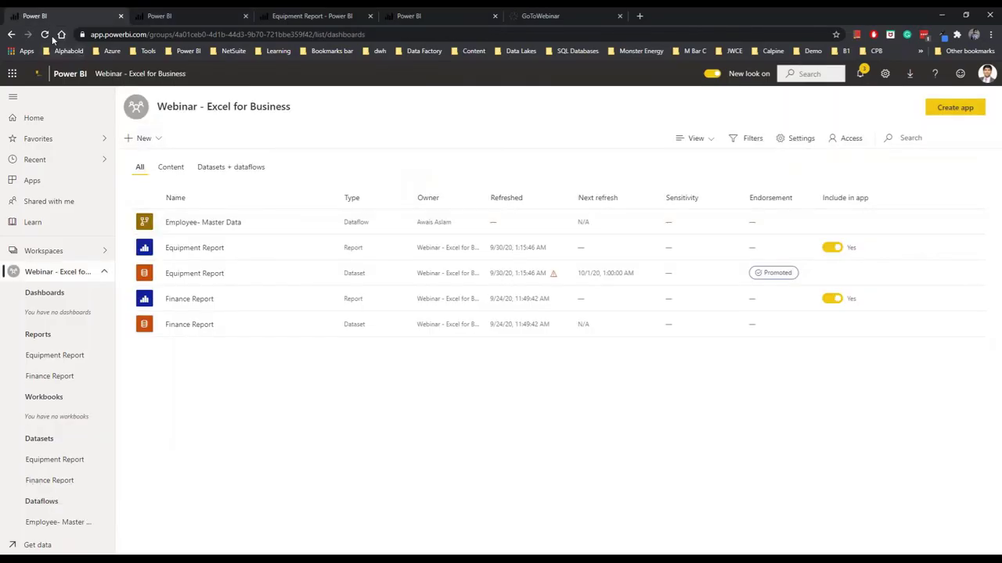
# Reload the Webinar - Excel for Business workspace in the browser and open the published test1 report.
pyautogui.click(47, 35)
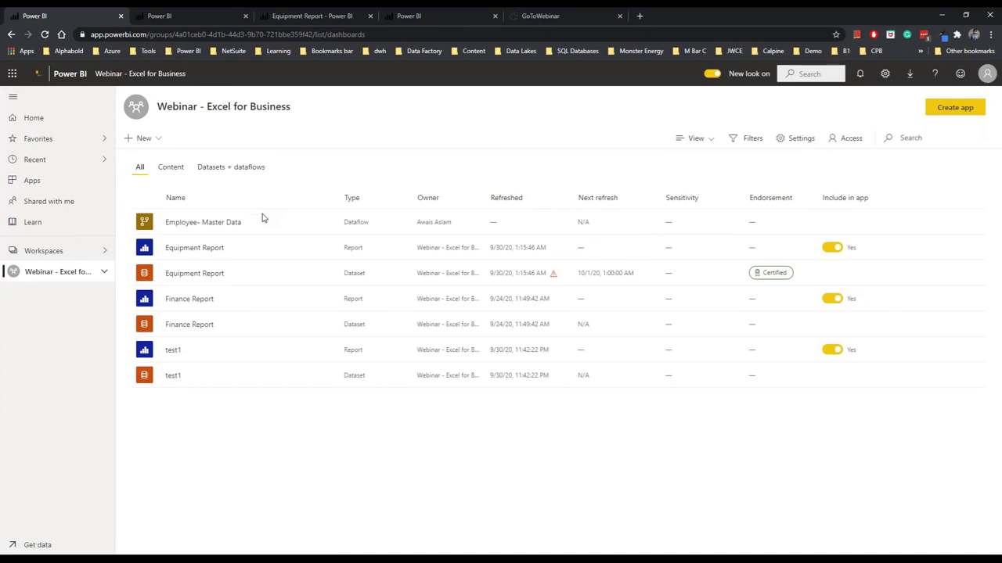
pyautogui.click(174, 351)
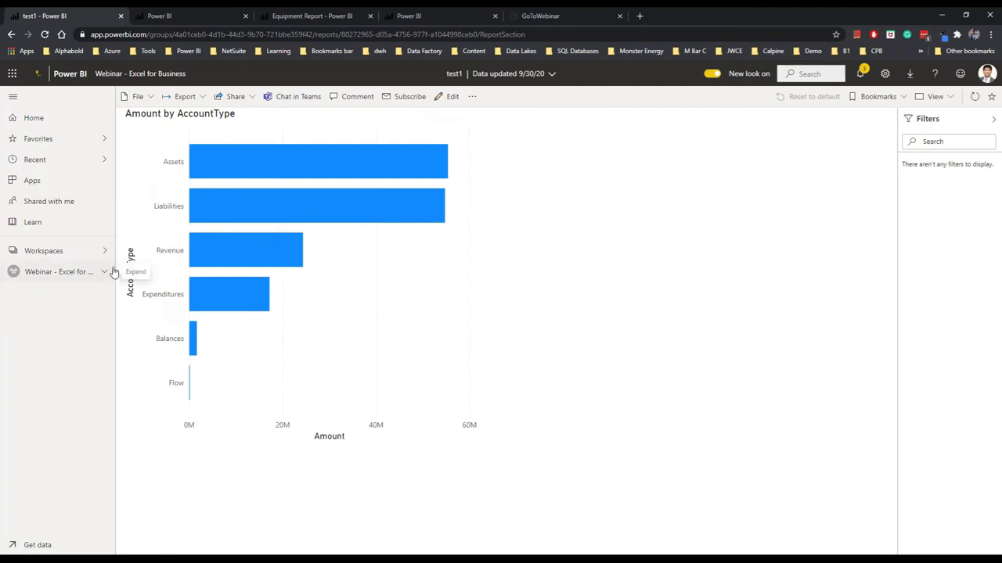
# Upload the local file HelloWorldPicnicPowerViewRTM.xlsx to the workspace as an Excel workbook rather than importing its data.
pyautogui.click(36, 548)
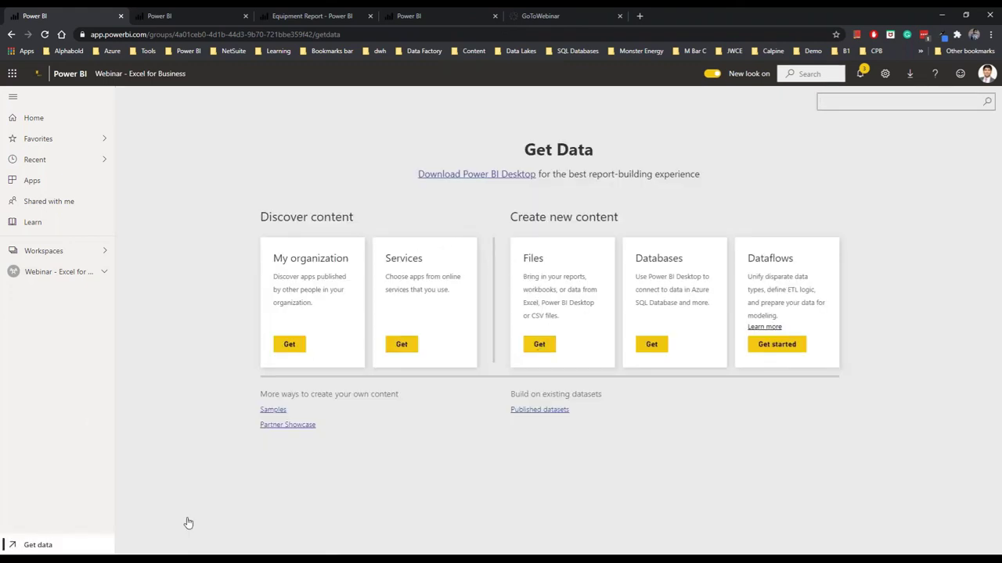
pyautogui.click(544, 351)
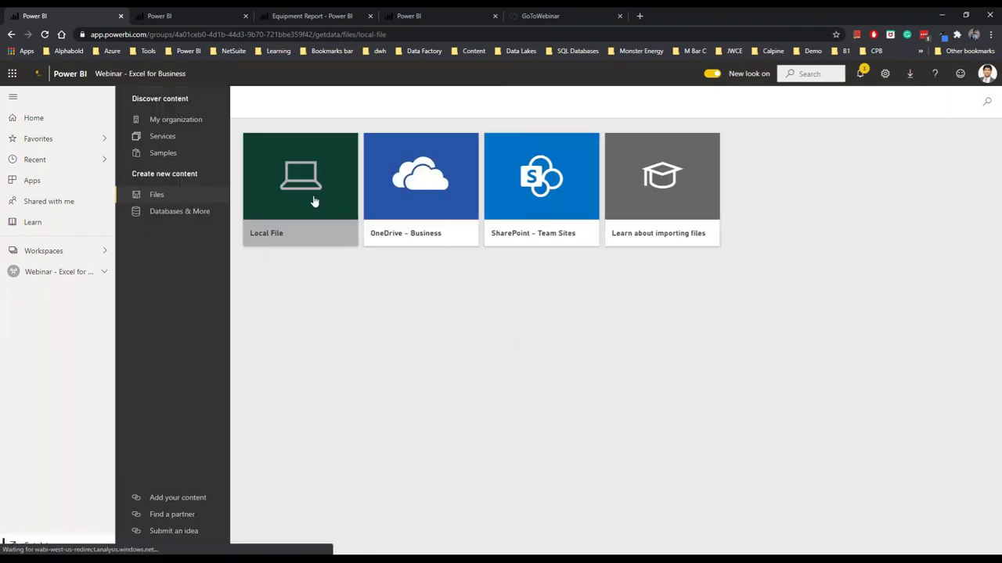
pyautogui.click(313, 201)
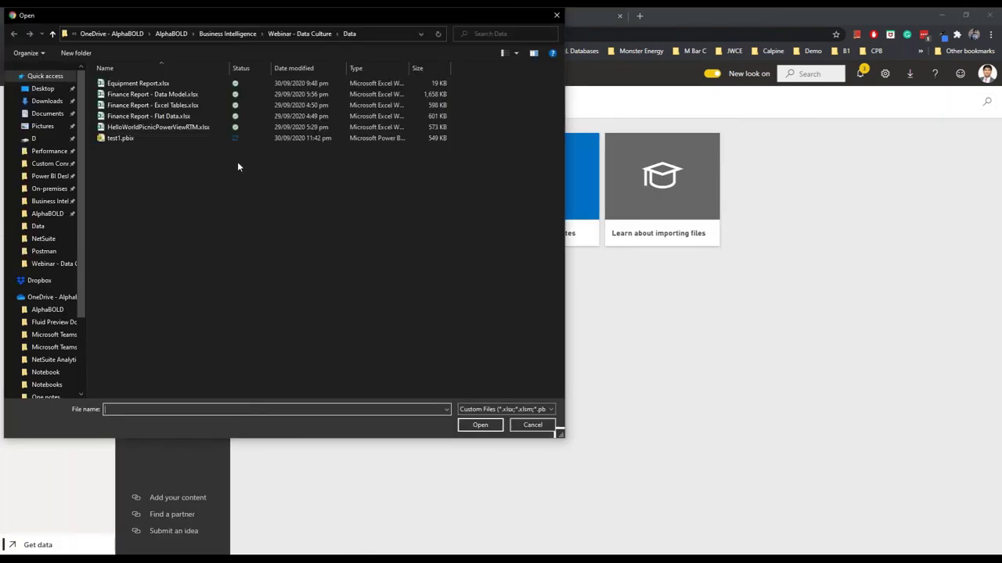
pyautogui.click(198, 128)
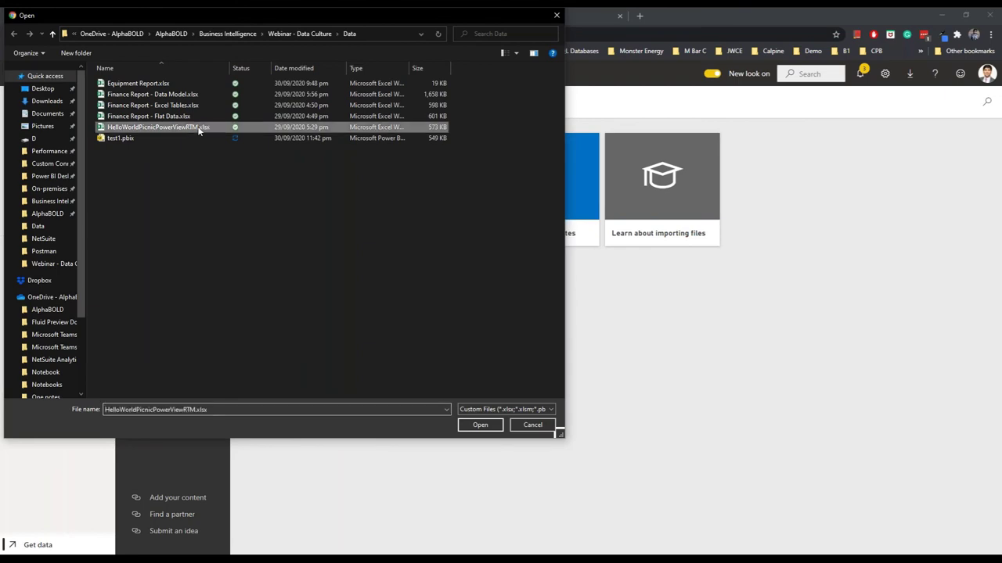
pyautogui.click(489, 426)
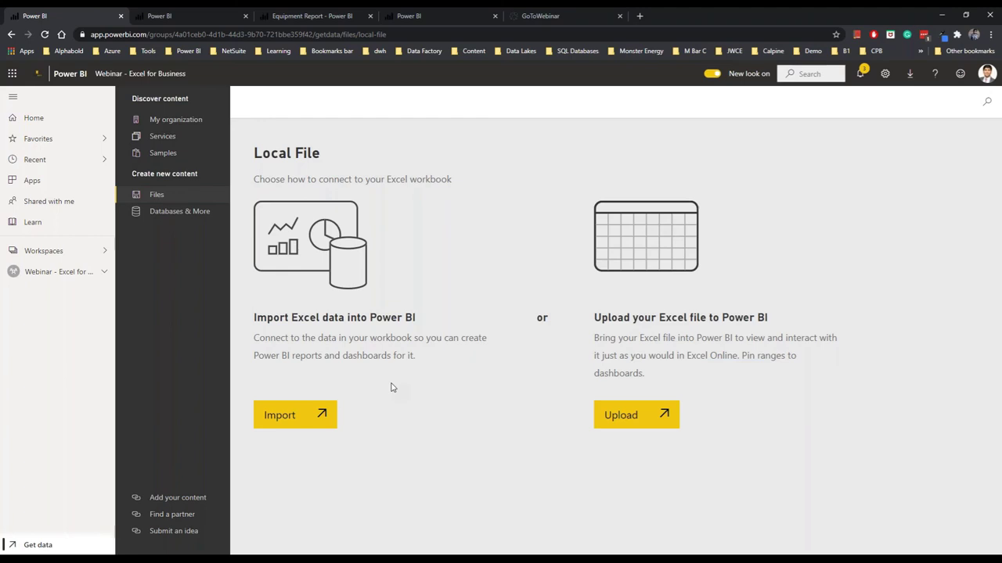
pyautogui.click(608, 420)
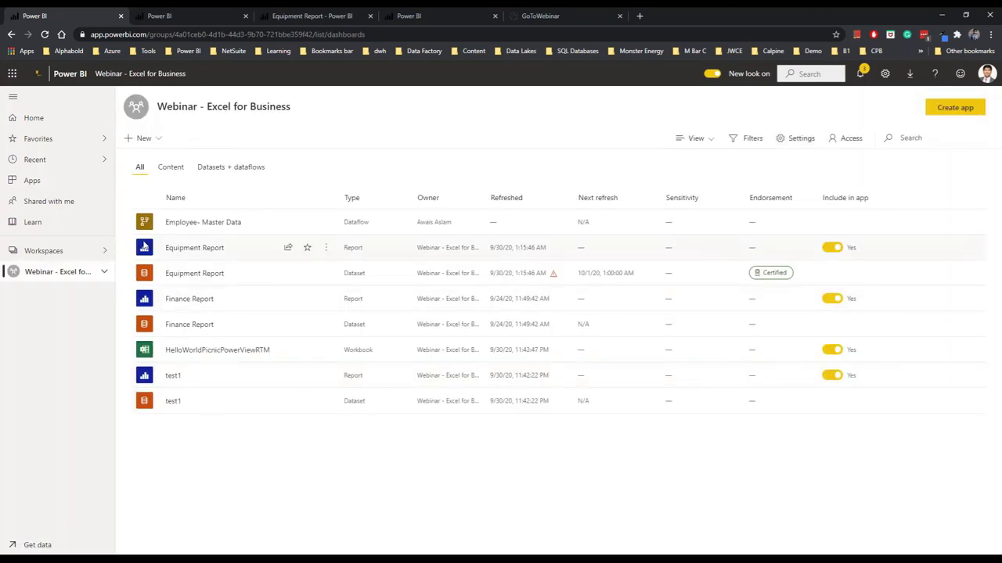
# Open the uploaded HelloWorldPicnicPowerViewRTM workbook from the workspace contents and view its Distributors sheet.
pyautogui.click(104, 274)
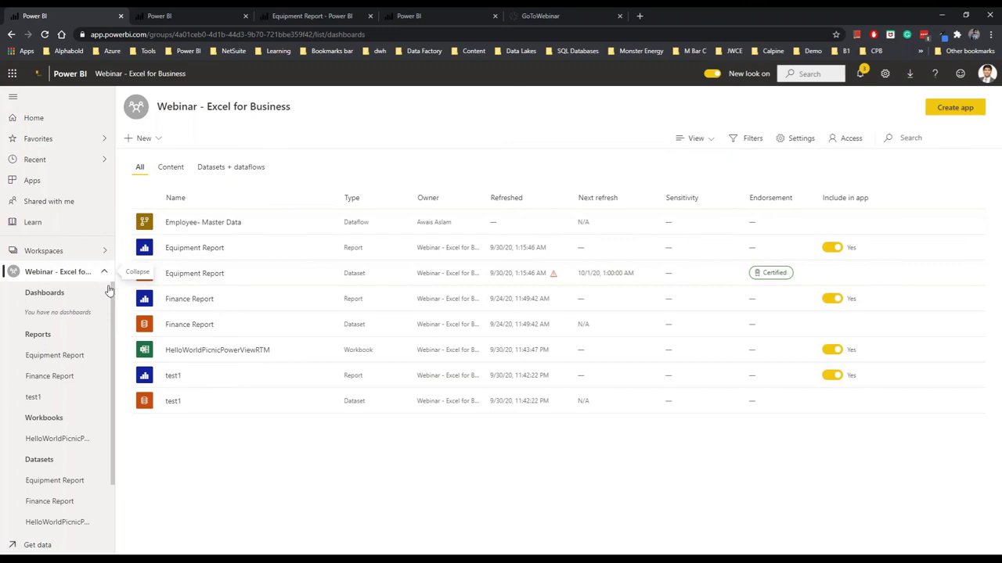
pyautogui.click(68, 443)
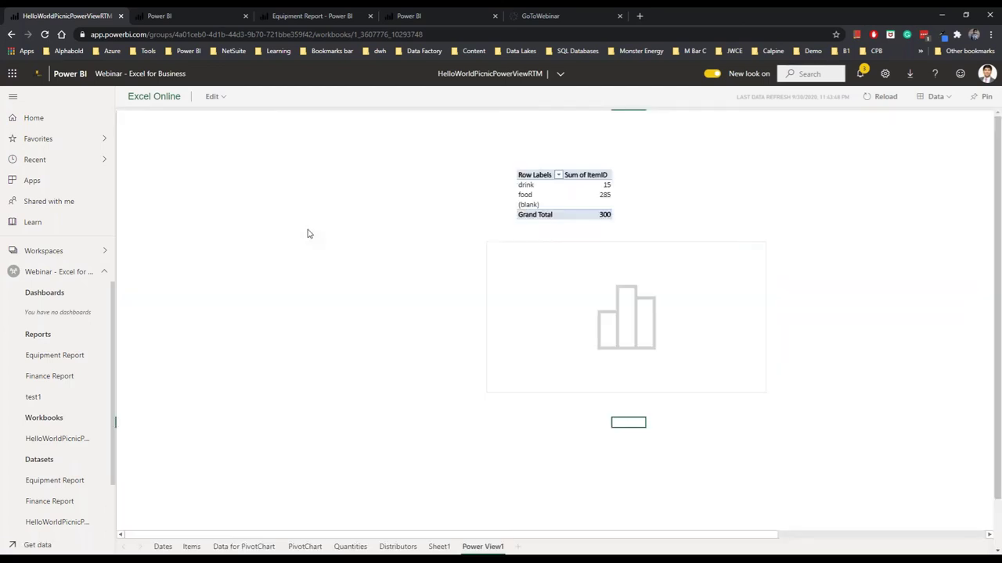
pyautogui.click(399, 547)
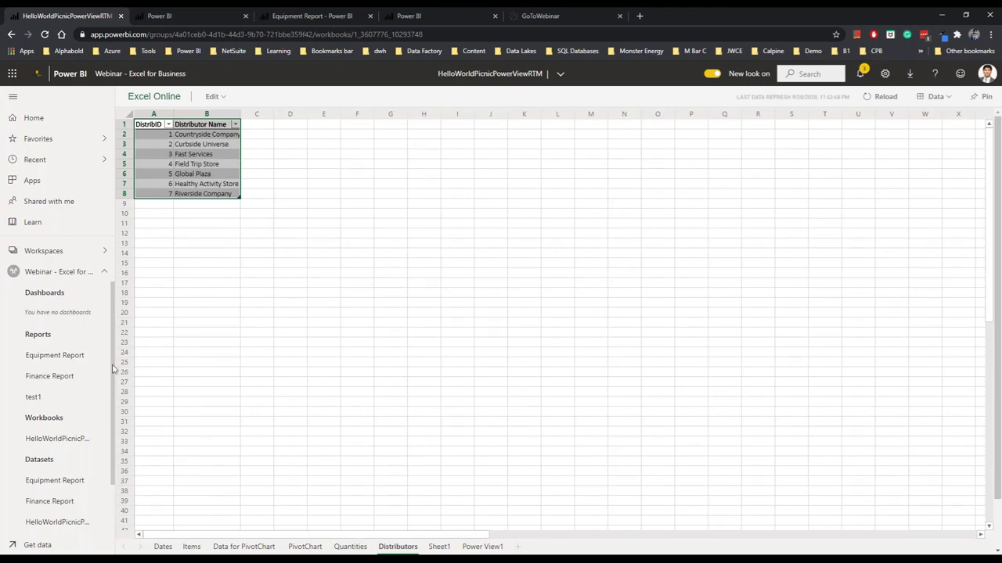
pyautogui.scroll(-2, 112, 368)
pyautogui.scroll(2, 111, 367)
# Switch to Finance Report - Data Model.xlsx in Excel and show the Power BI datasets available for a PivotTable.
pyautogui.hotkey('alt', 'Tab')
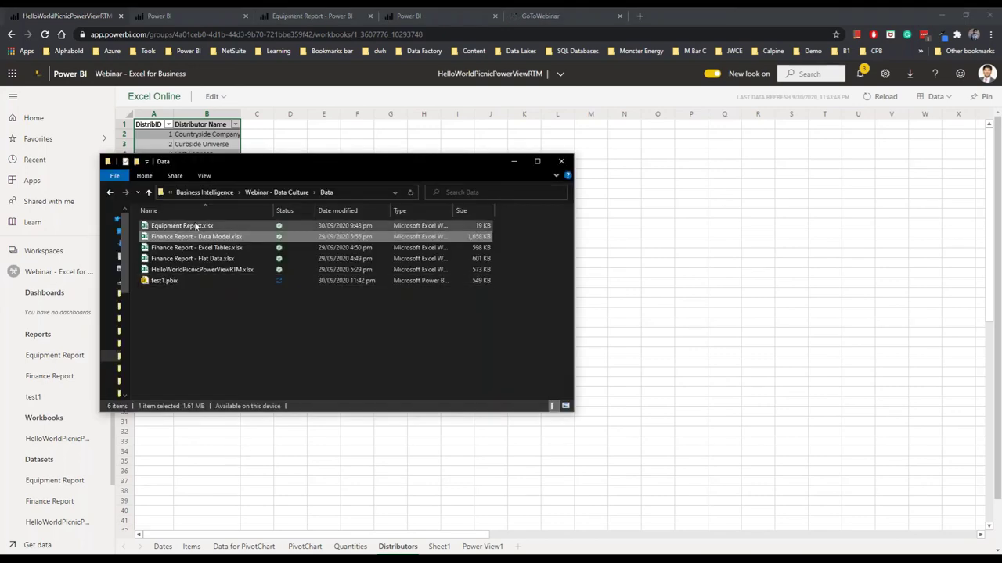
pyautogui.doubleClick(289, 270)
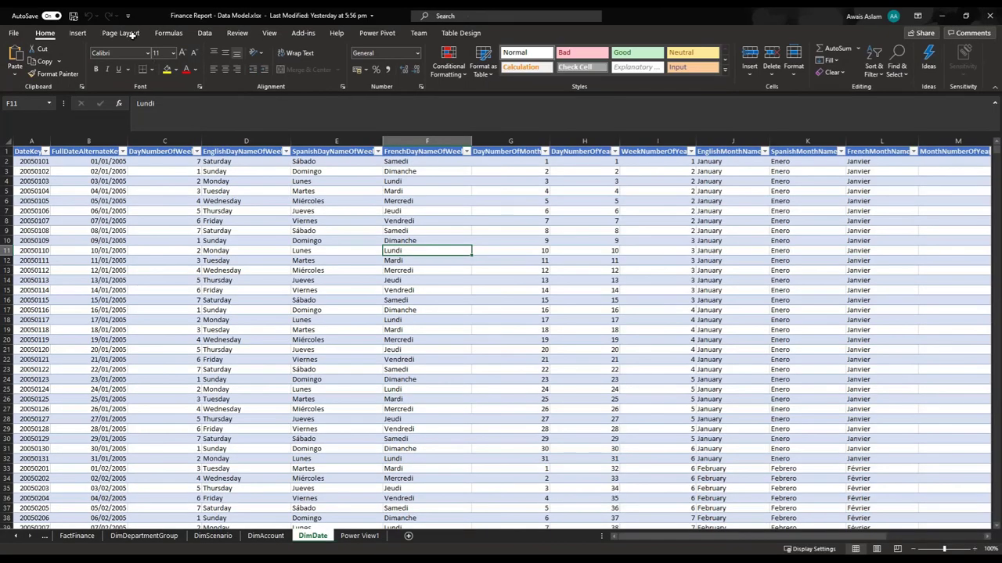
pyautogui.click(78, 35)
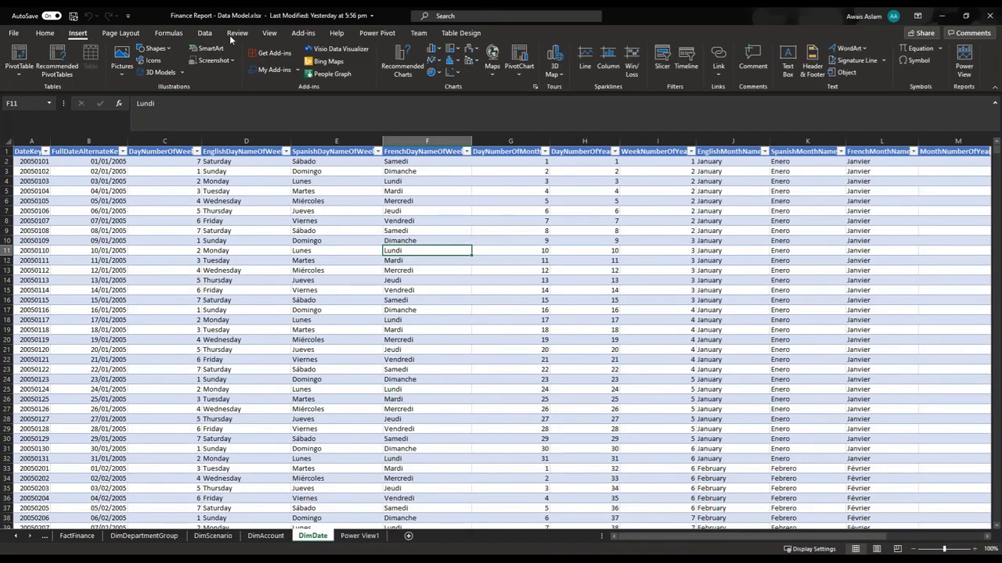
pyautogui.click(379, 33)
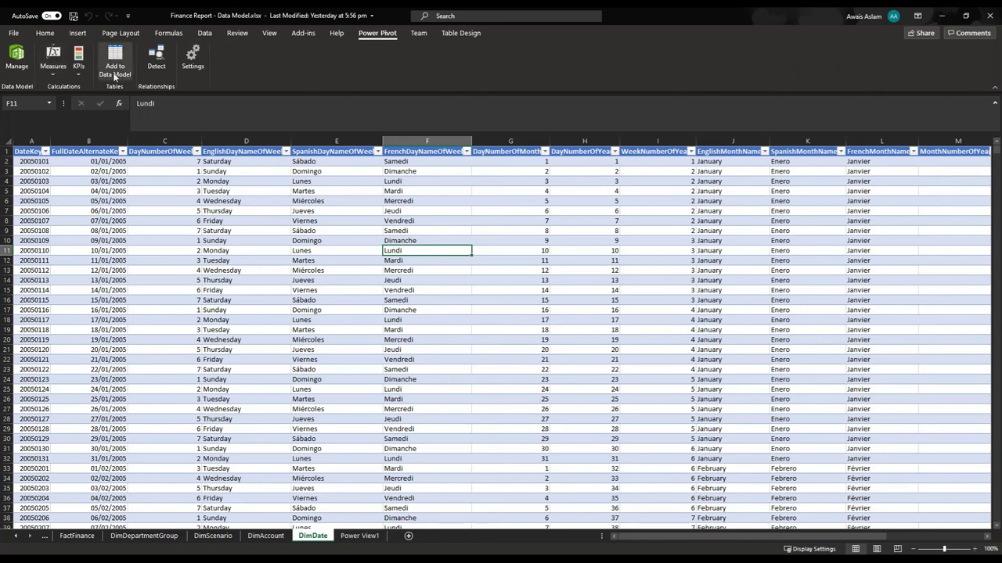
pyautogui.click(83, 32)
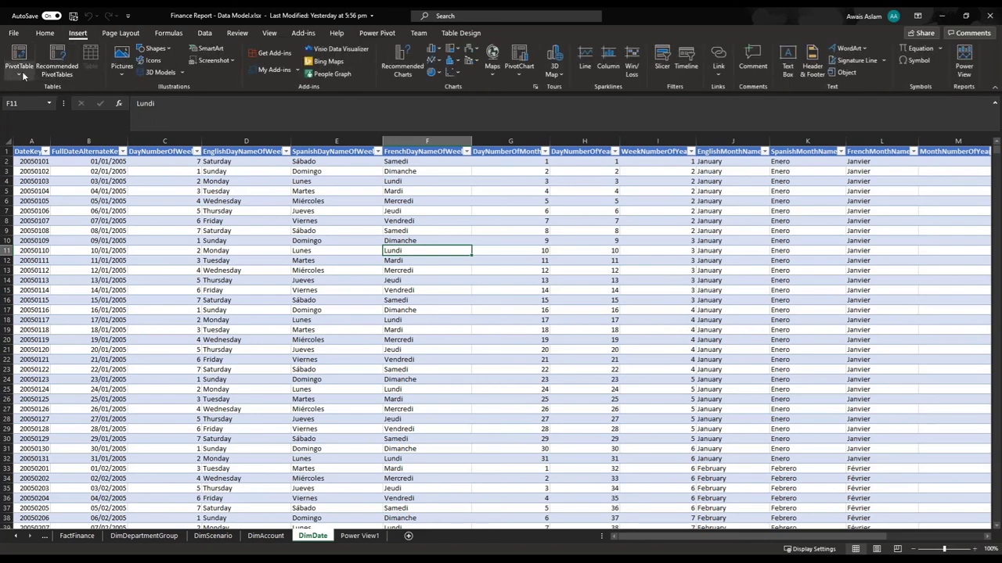
pyautogui.click(18, 74)
pyautogui.click(52, 104)
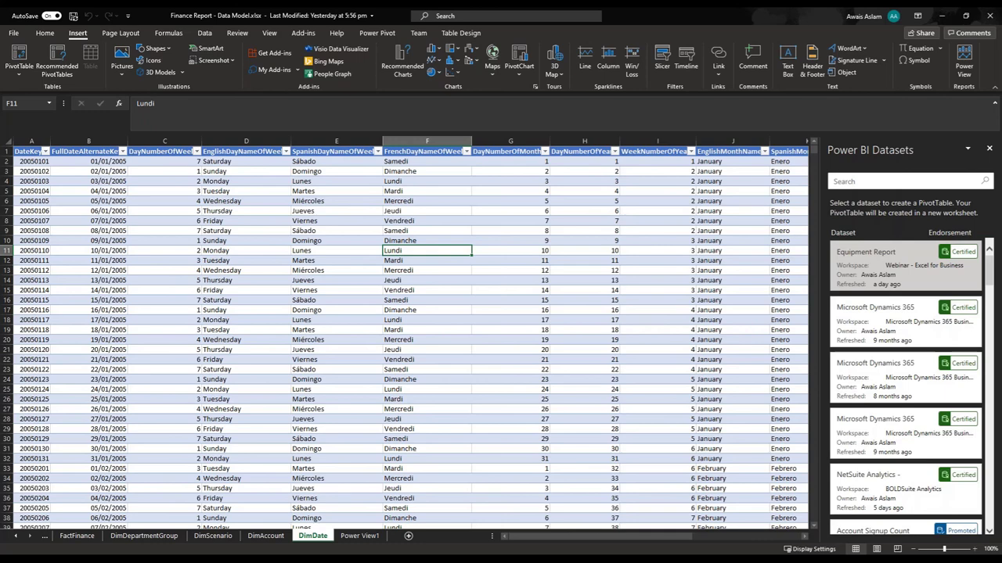
# Browse the Power BI datasets and choose the certified Equipment Report from Webinar - Excel for Business for a new PivotTable.
pyautogui.scroll(-2, 905, 321)
pyautogui.scroll(-3, 906, 321)
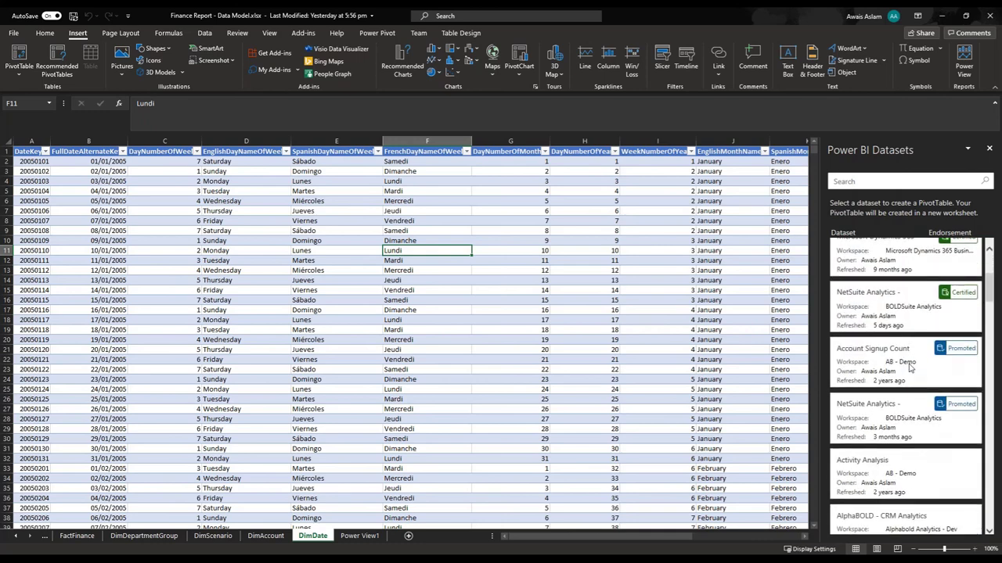
pyautogui.scroll(5, 905, 438)
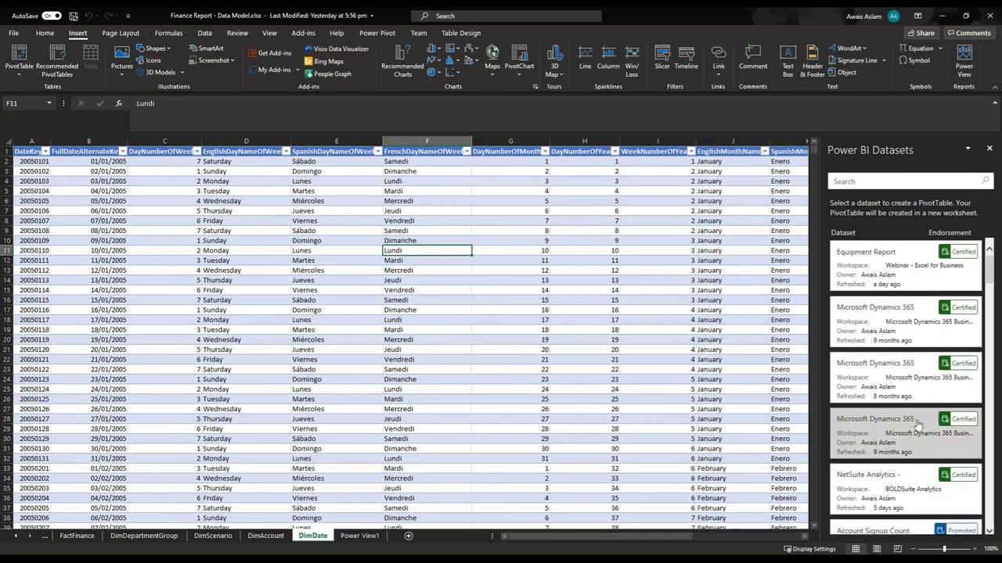
pyautogui.click(908, 266)
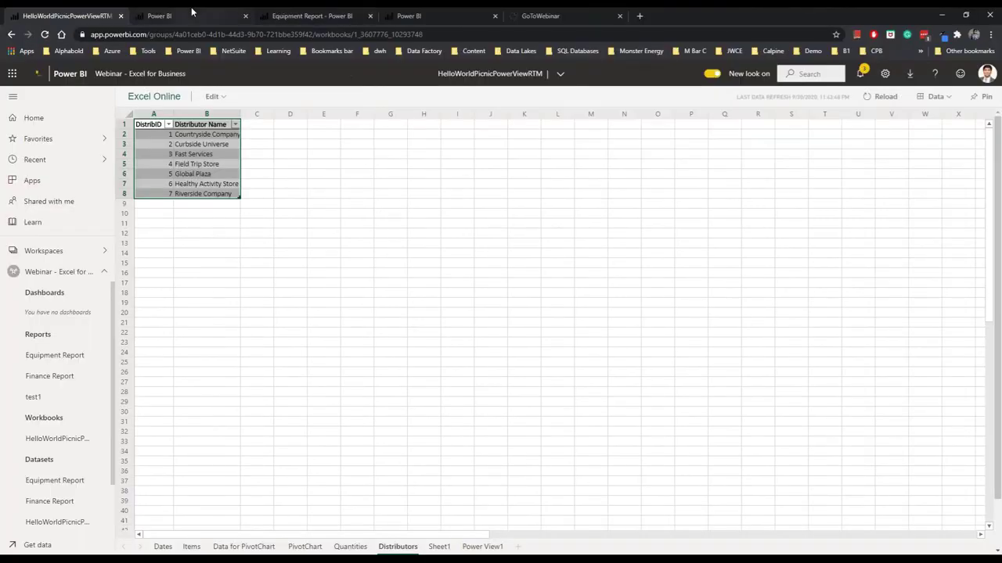
pyautogui.click(191, 7)
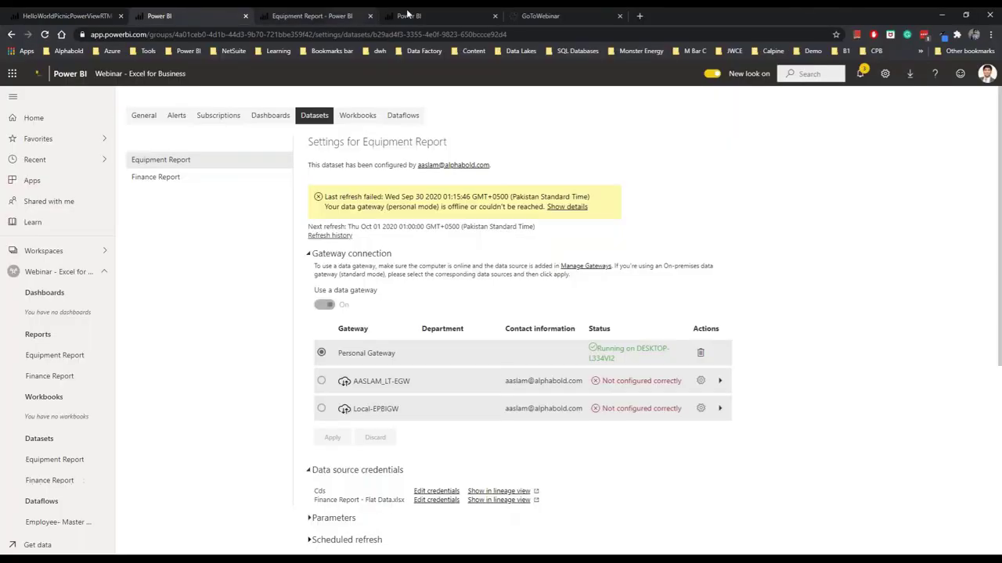
pyautogui.click(446, 8)
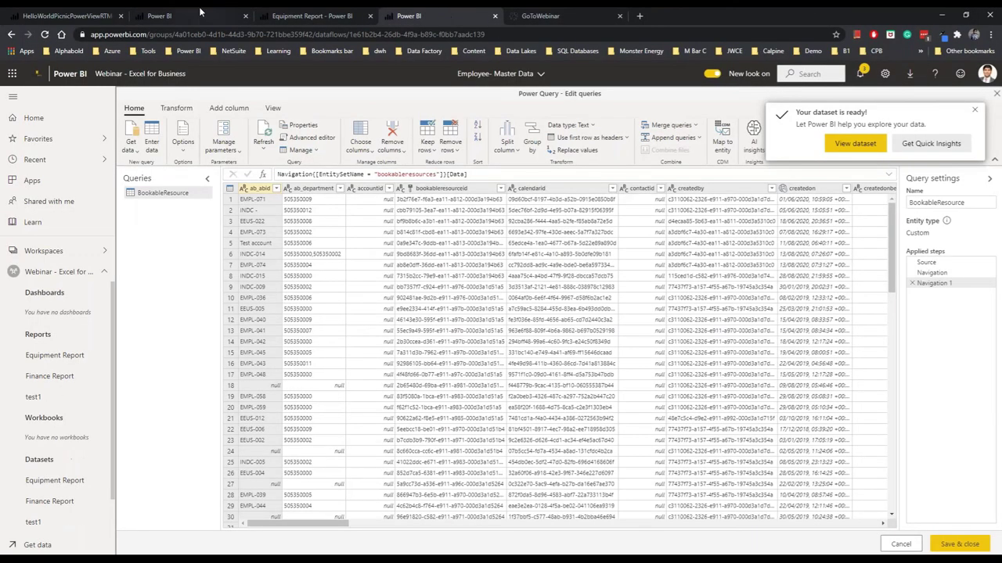
pyautogui.click(199, 6)
pyautogui.click(65, 13)
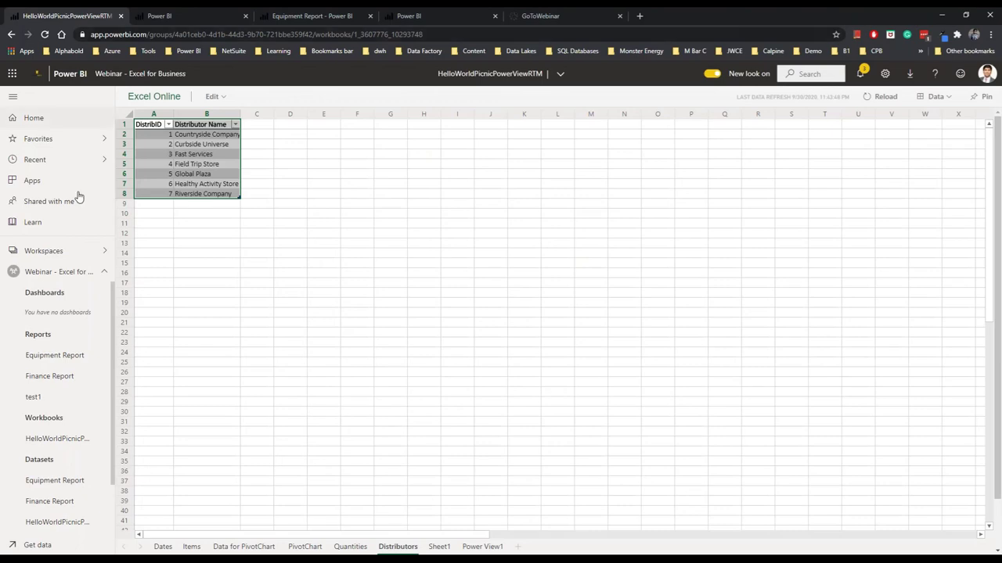
# Open the Equipment Report in the Power BI service and save its Analyze in Excel export as a workbook.
pyautogui.click(63, 358)
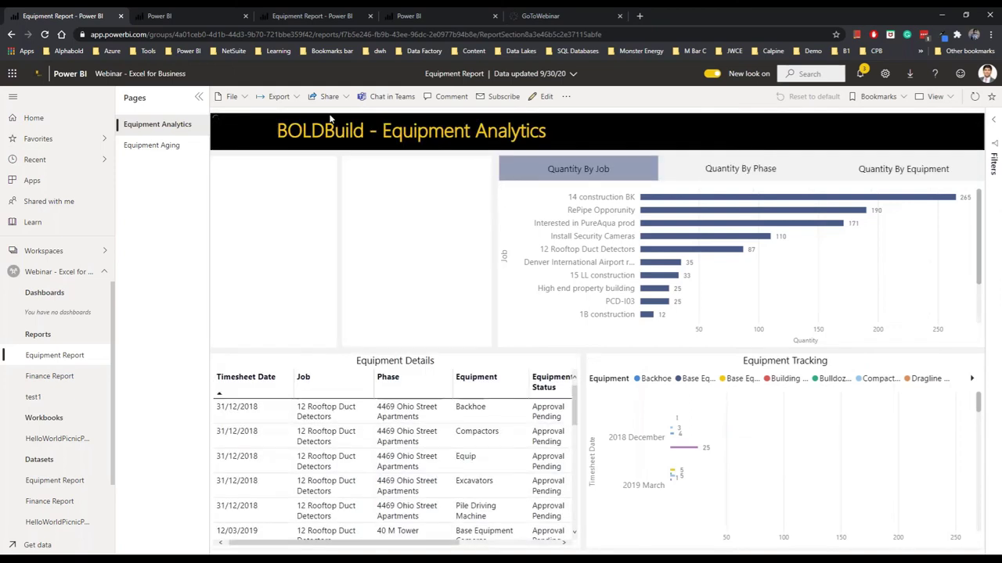
pyautogui.click(275, 96)
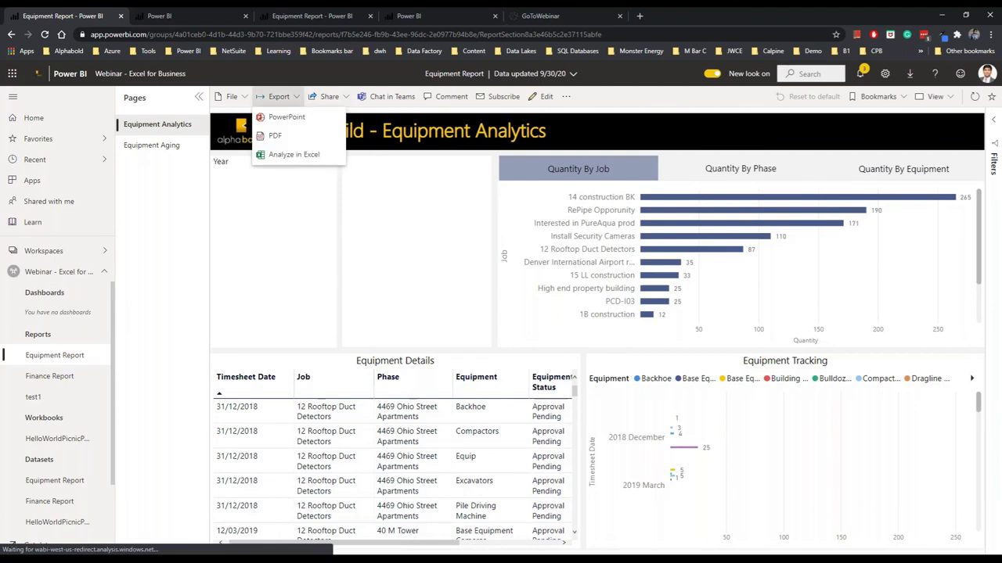
pyautogui.click(307, 158)
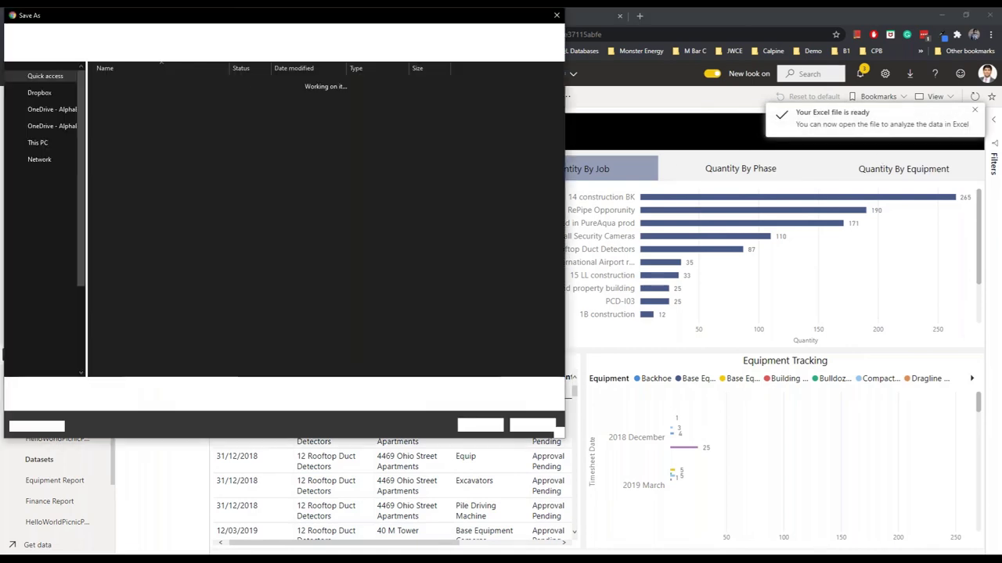
pyautogui.click(477, 426)
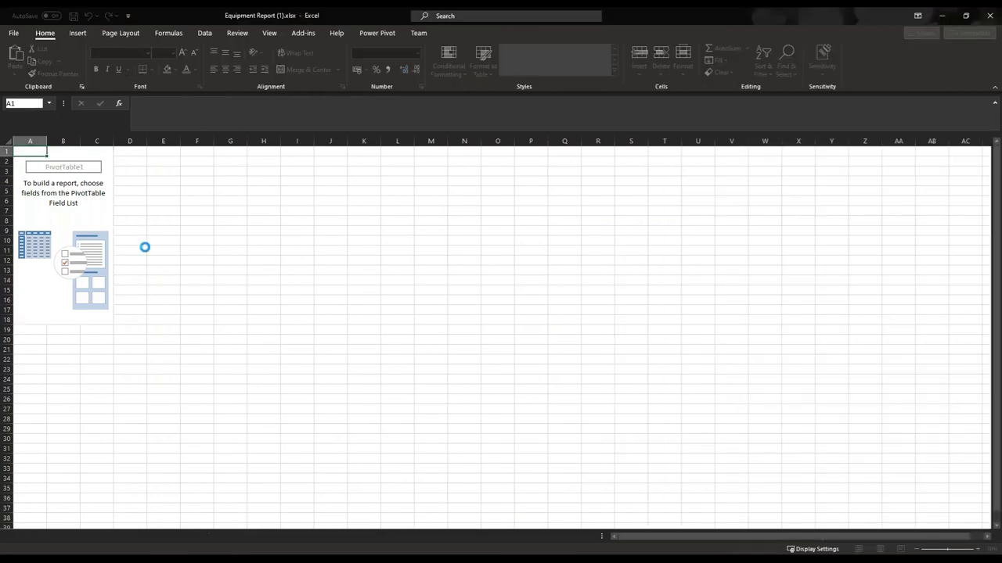
# Enable the content of Equipment Report (1).xlsx and make it a trusted document so its PivotTable fields load.
pyautogui.click(252, 99)
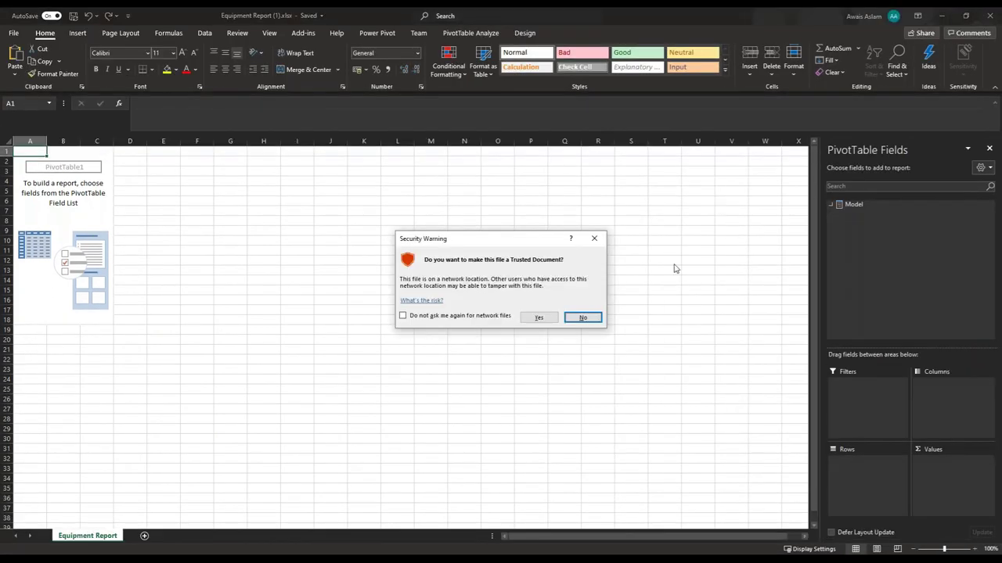
pyautogui.click(538, 318)
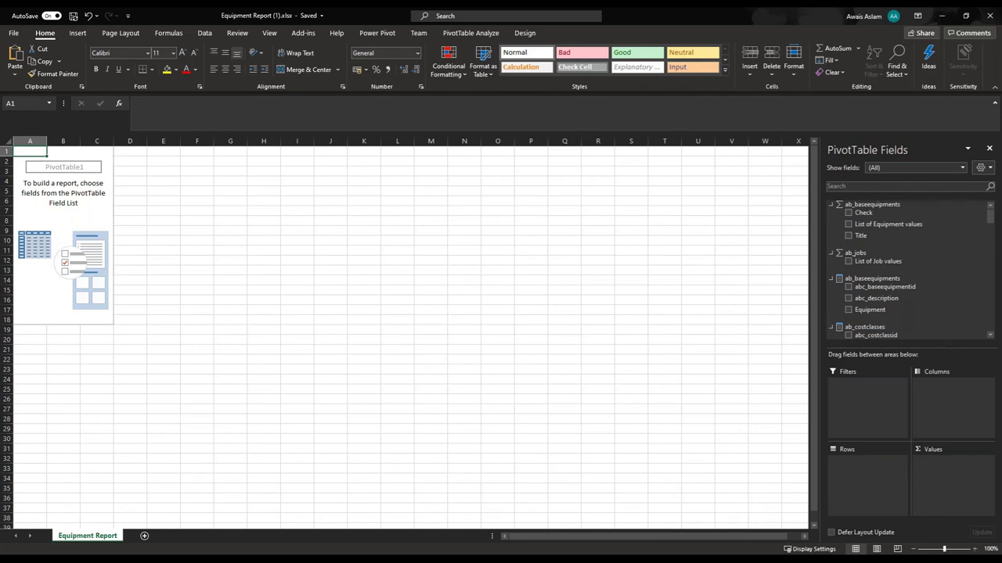
pyautogui.click(938, 18)
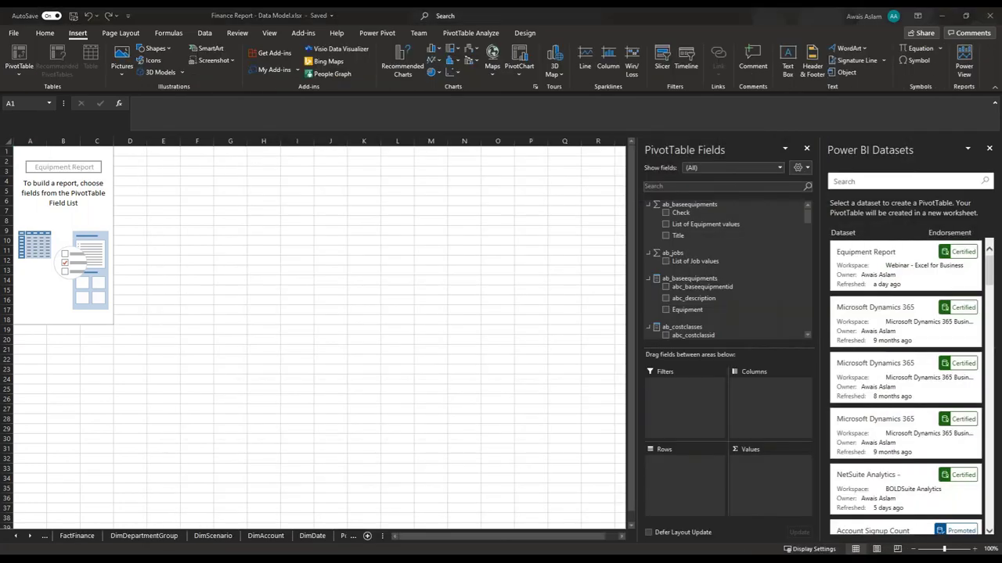
# Switch to the Equipment Report in Power BI, filter it to August 2020, and restore the view saved with the existing comment.
pyautogui.hotkey('alt', 'Tab')
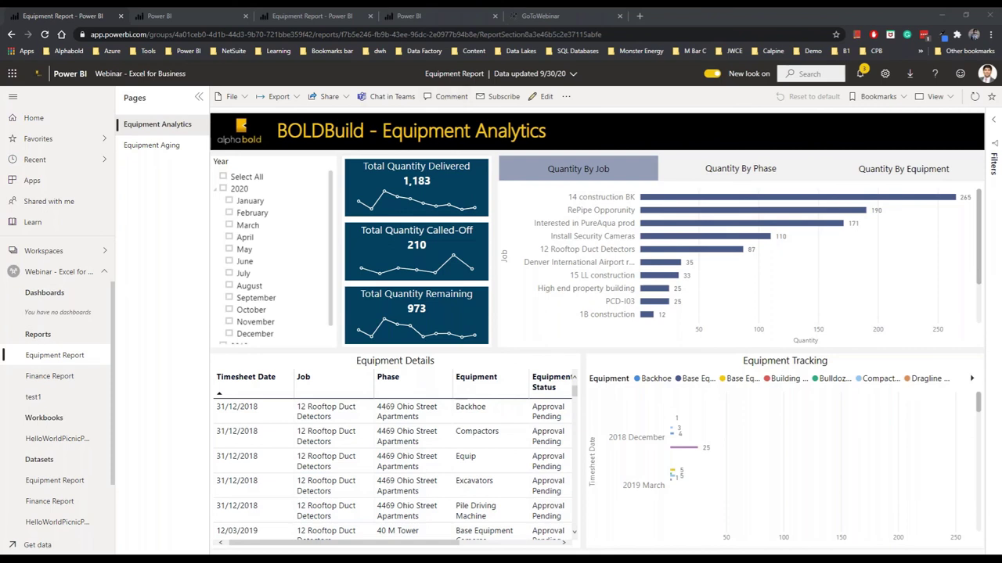
pyautogui.click(230, 288)
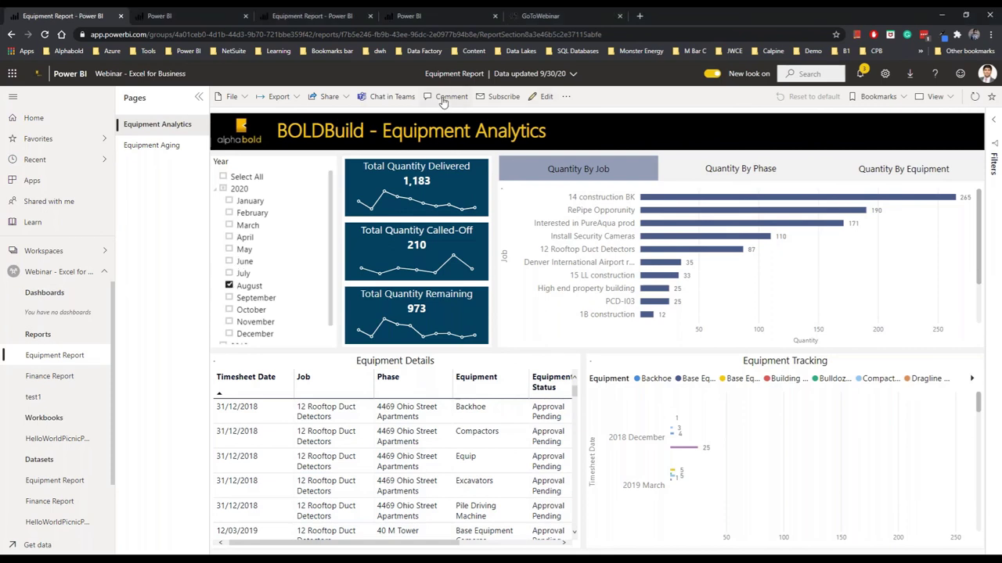
pyautogui.click(442, 96)
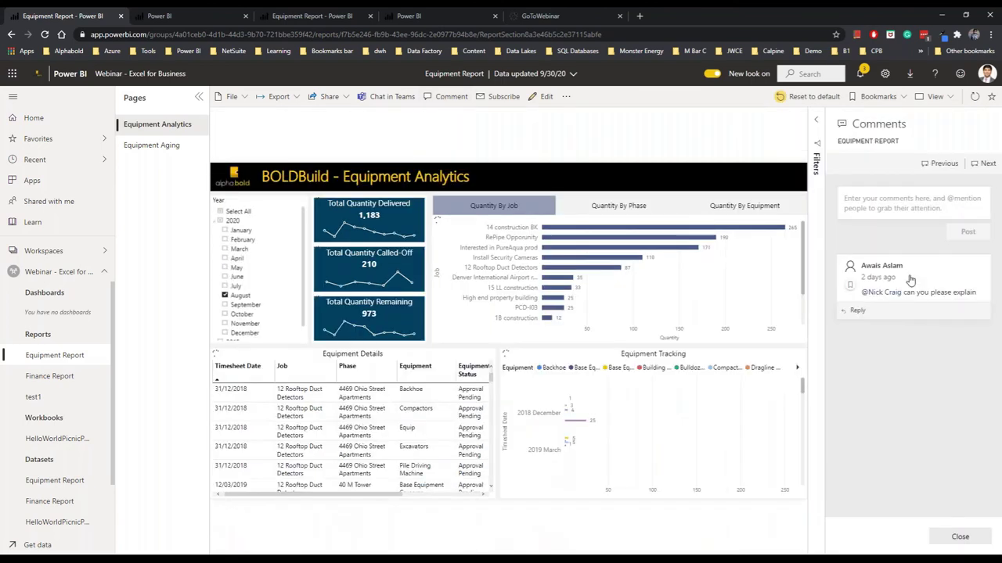
pyautogui.click(877, 297)
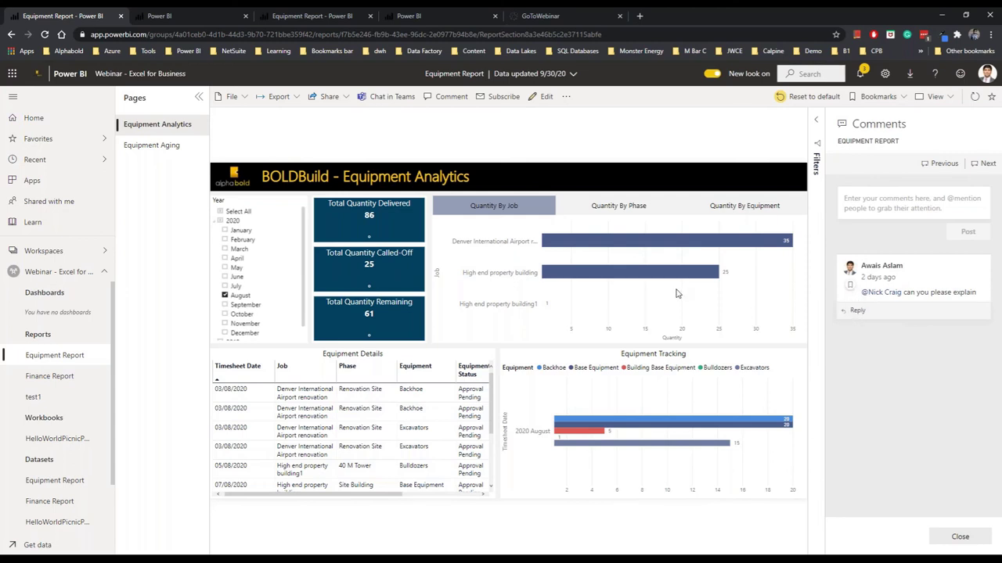
pyautogui.click(851, 289)
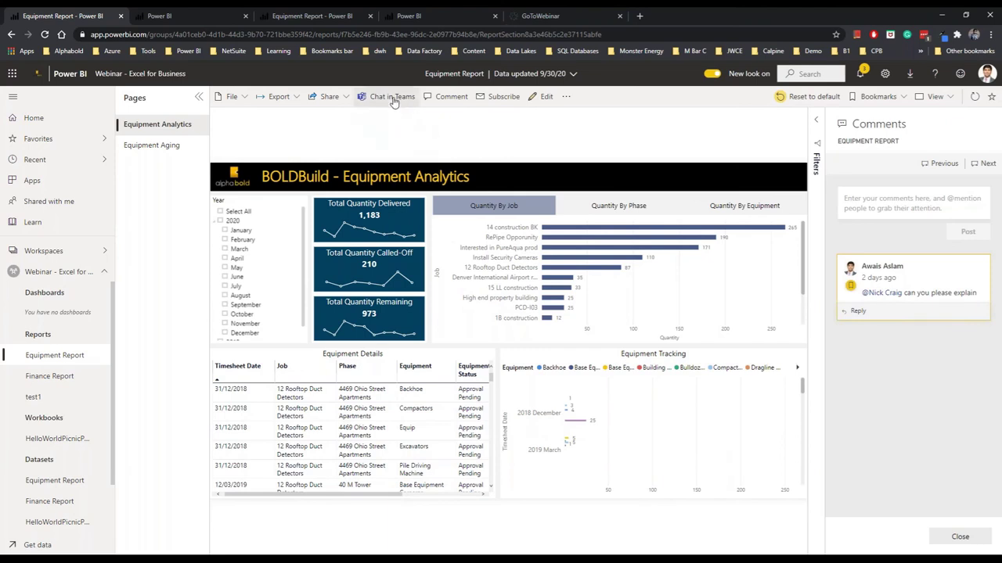
# Show the Equipment Report's collaboration options: Chat in Teams, the export formats and Subscribe.
pyautogui.click(394, 99)
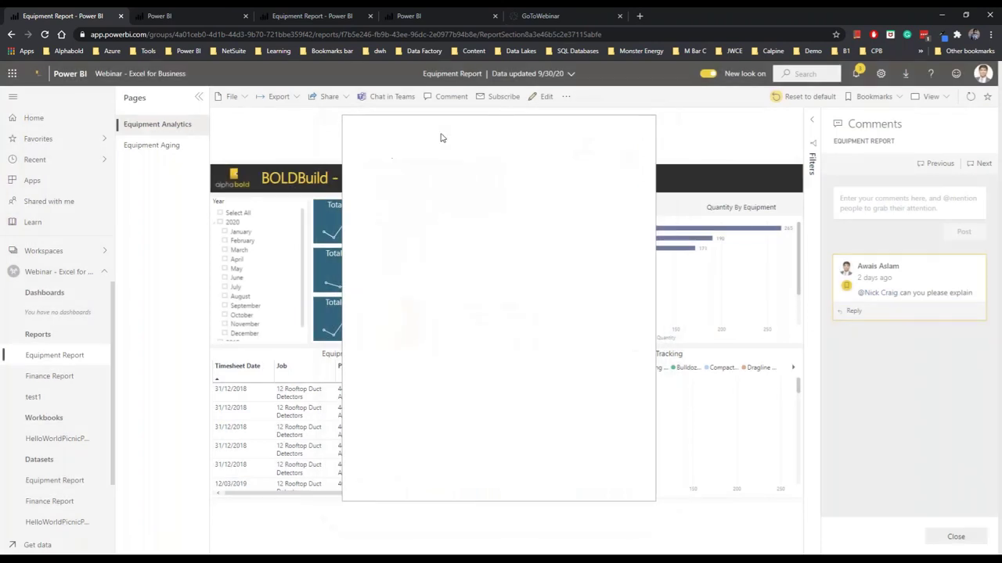
pyautogui.click(278, 96)
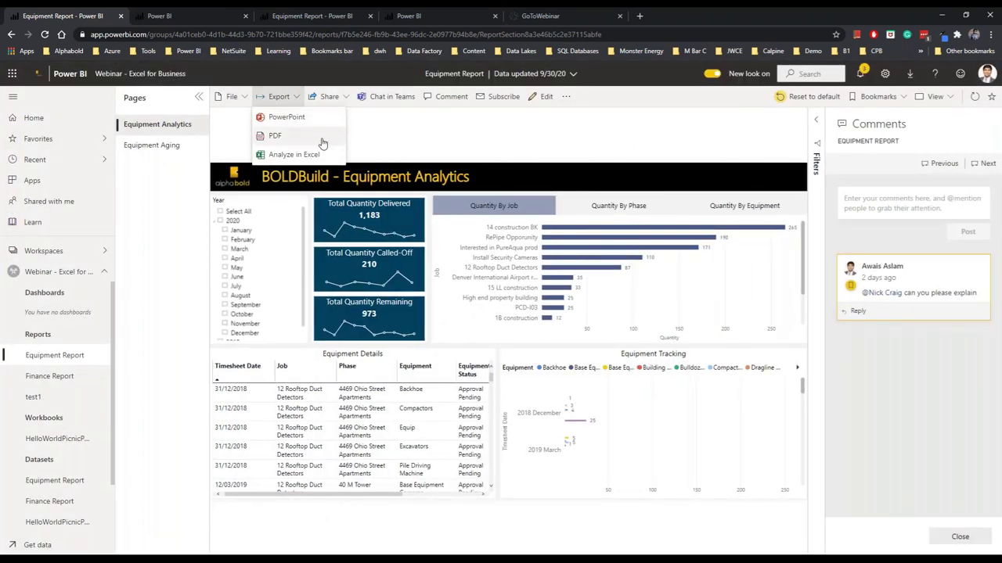
pyautogui.click(432, 123)
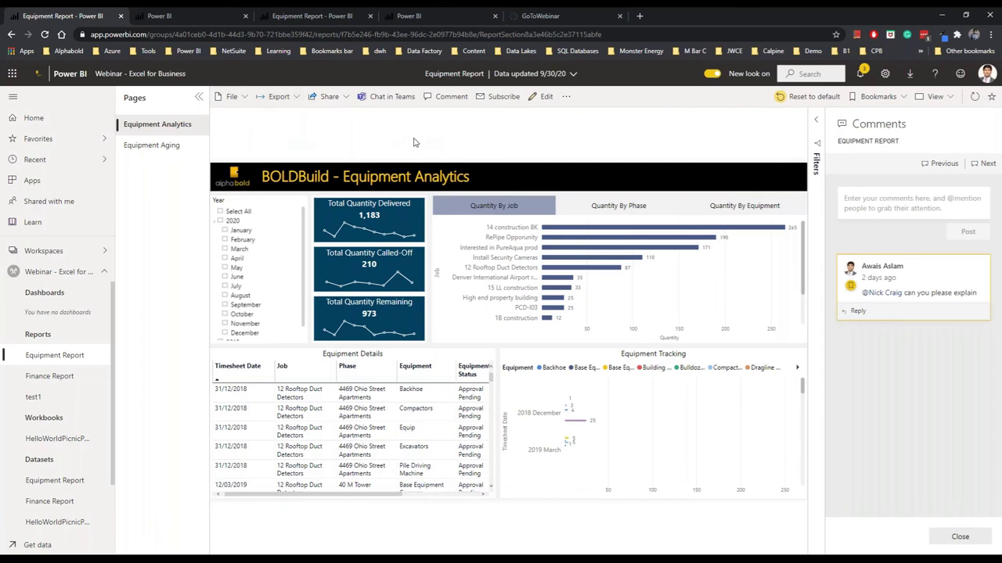
pyautogui.click(497, 96)
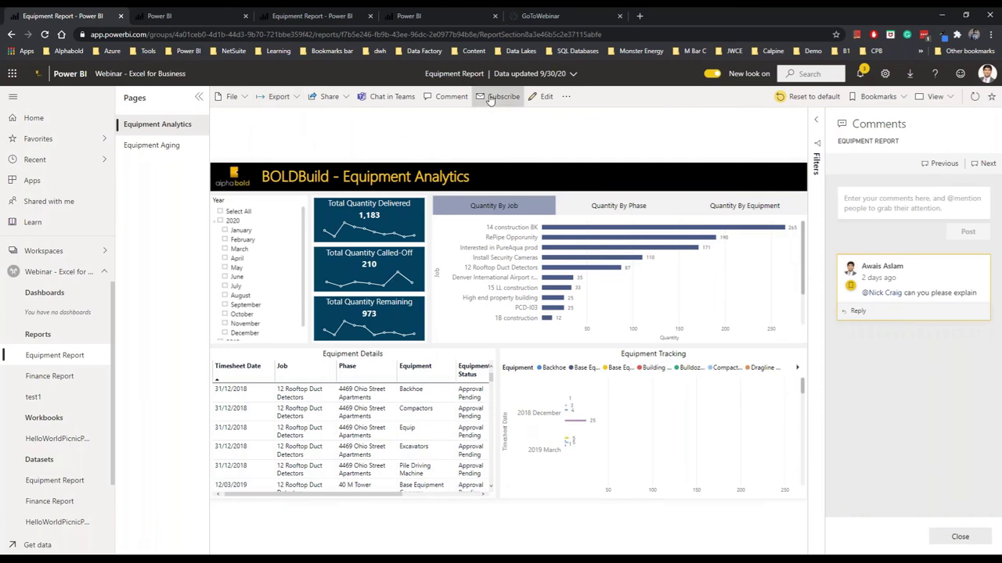